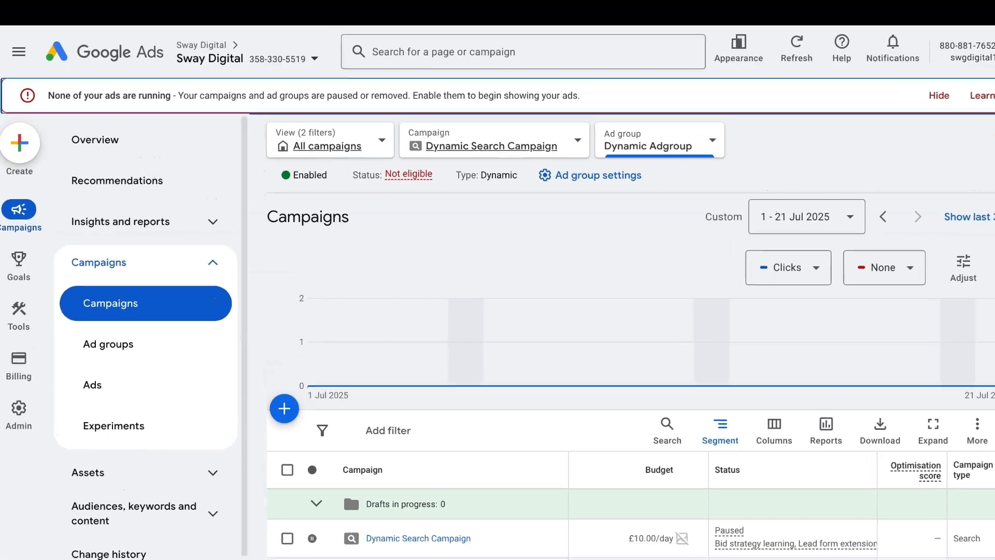
# Start creating a new campaign without guidance as its objective.
pyautogui.scroll(-1, 326, 437)
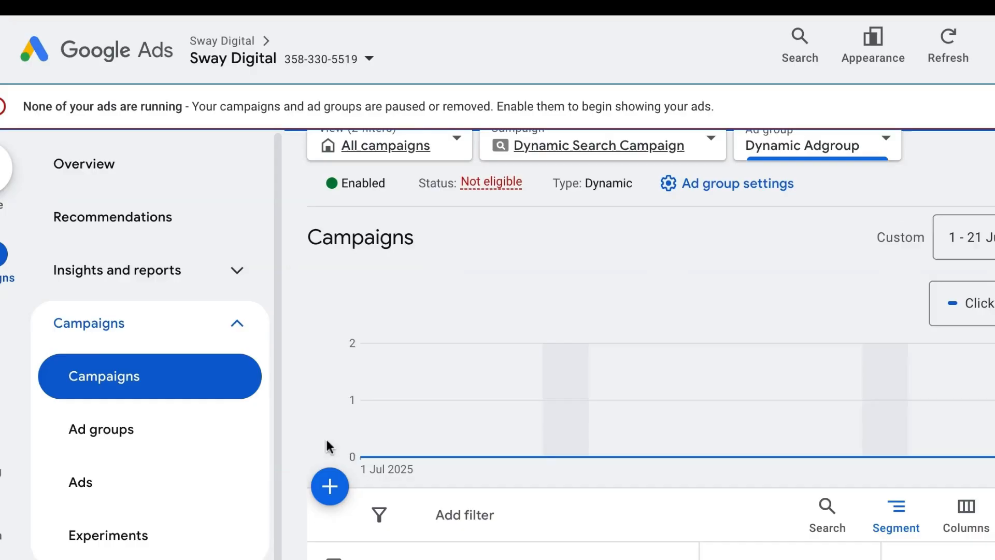
pyautogui.scroll(1, 339, 490)
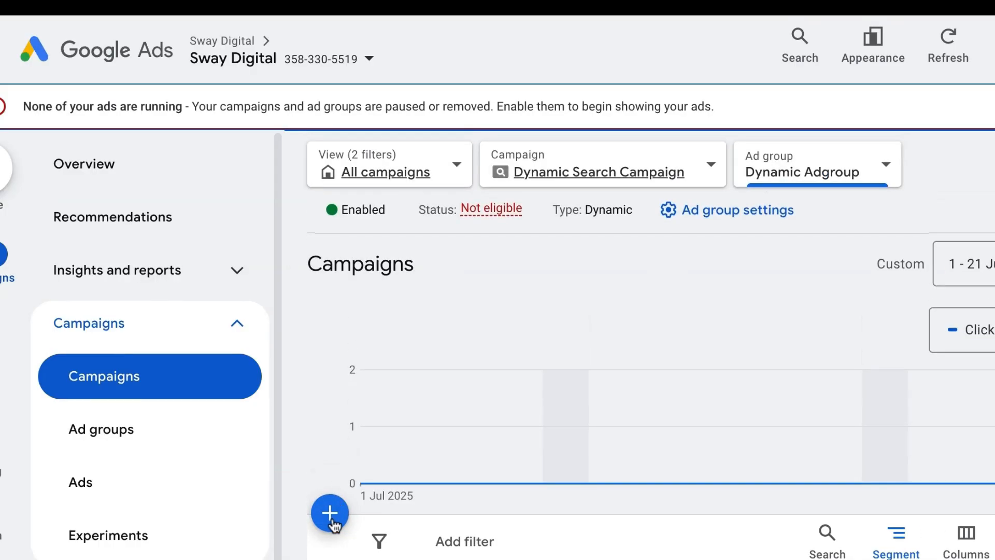
pyautogui.click(330, 513)
pyautogui.click(408, 529)
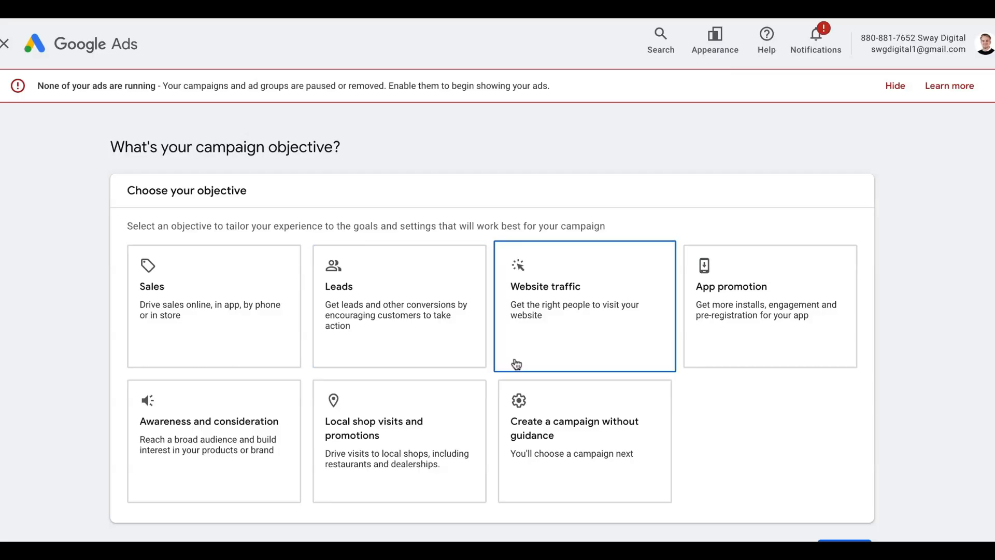
pyautogui.click(558, 421)
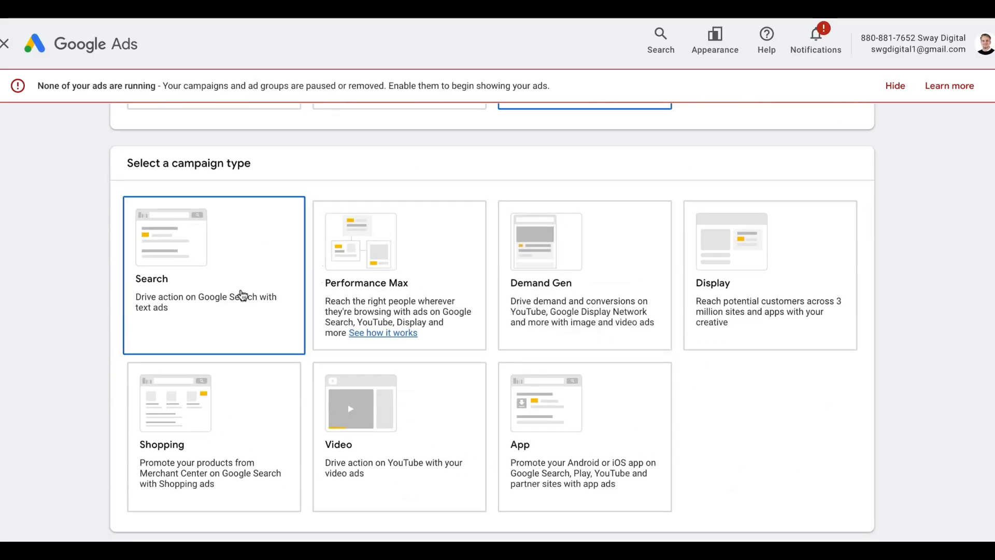
# Select Search as the campaign type and continue with the account-default Submit lead forms conversion goal.
pyautogui.click(247, 295)
pyautogui.scroll(-5, 218, 258)
pyautogui.scroll(-2, 223, 324)
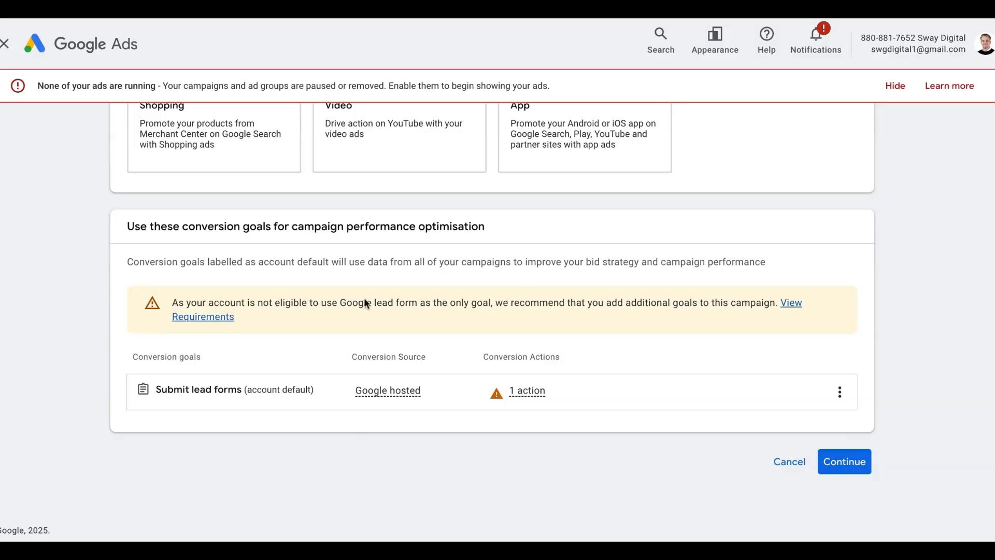
pyautogui.click(848, 467)
pyautogui.scroll(-2, 760, 372)
pyautogui.click(152, 378)
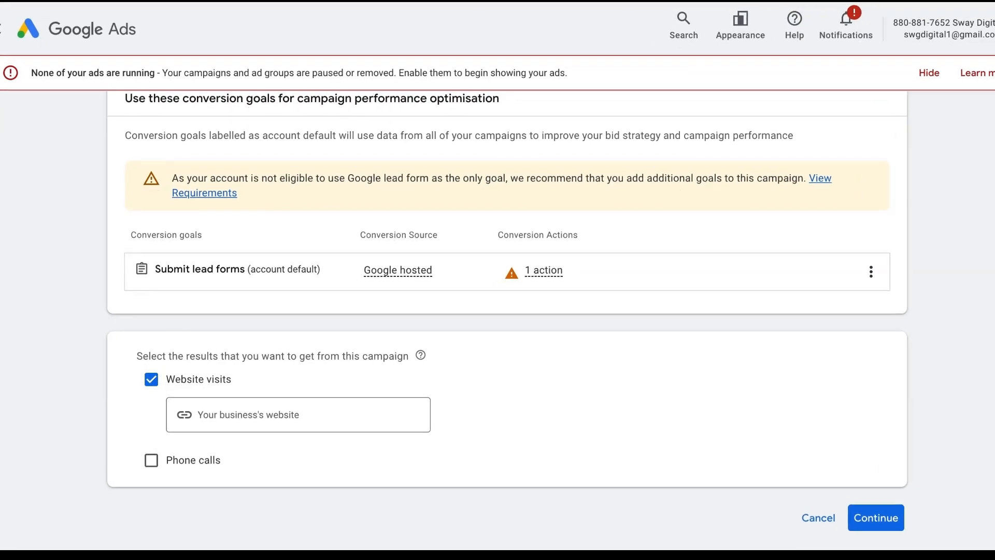
pyautogui.click(201, 419)
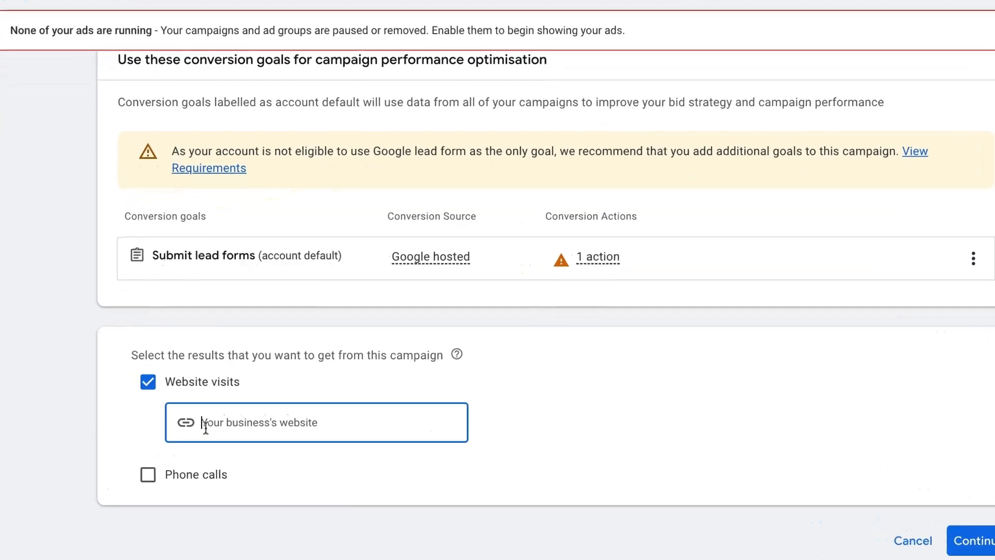
pyautogui.write('https://swaydigital.co.uk/')
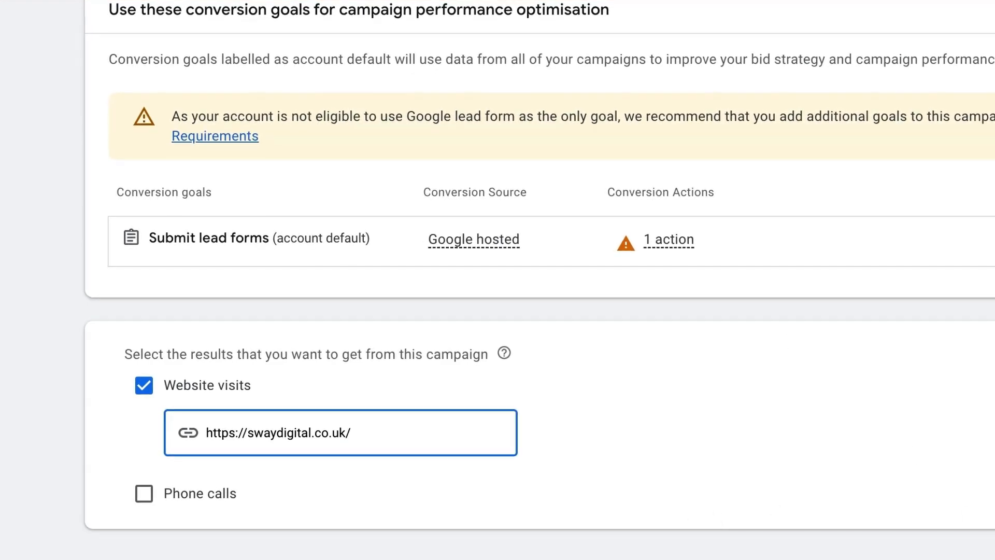
pyautogui.click(985, 534)
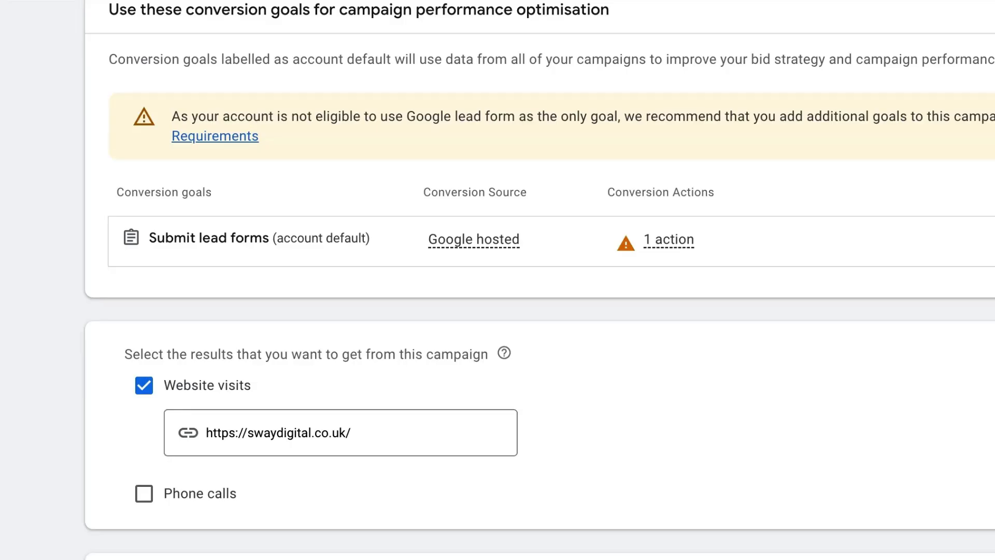
# Name the campaign "Dynamic Search Campaign" and start it as a new campaign instead of finishing the saved draft.
pyautogui.scroll(8, 498, 280)
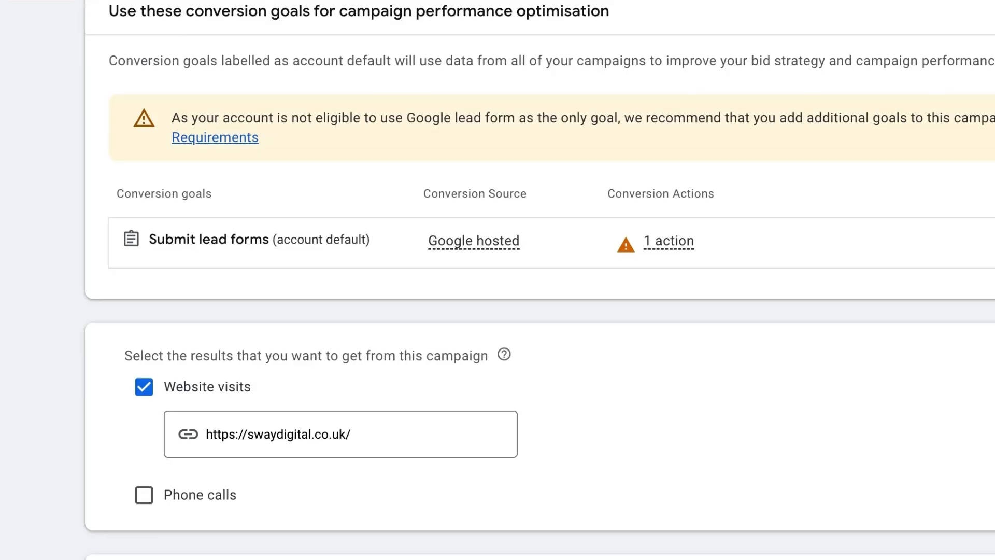
pyautogui.scroll(-10, 498, 280)
pyautogui.scroll(-3, 373, 397)
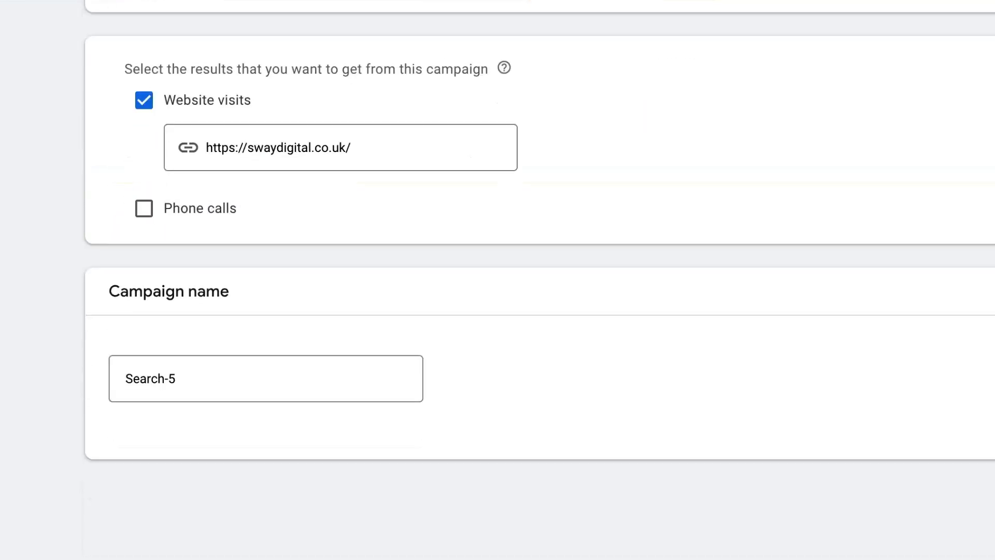
pyautogui.click(373, 396)
pyautogui.hotkey('ctrl', 'a')
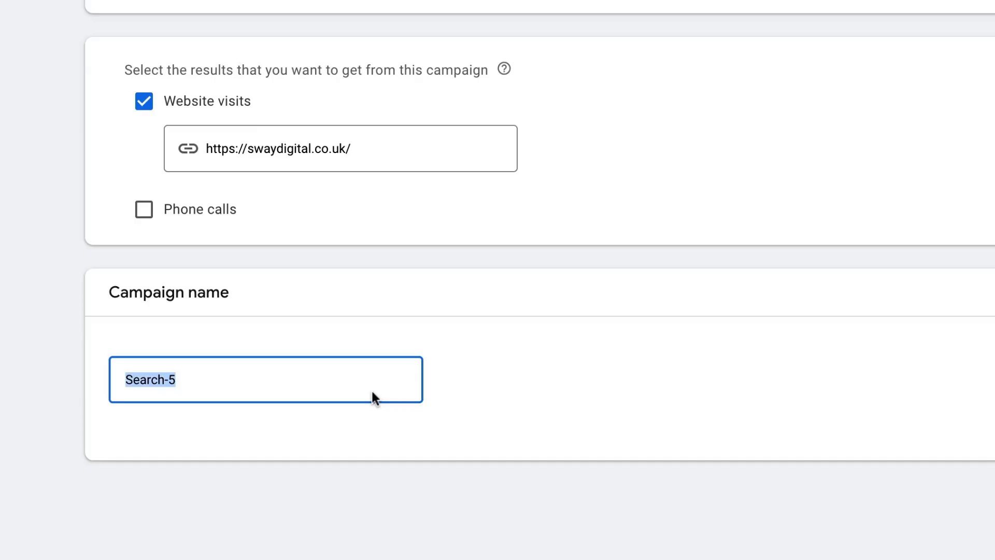
pyautogui.write('D')
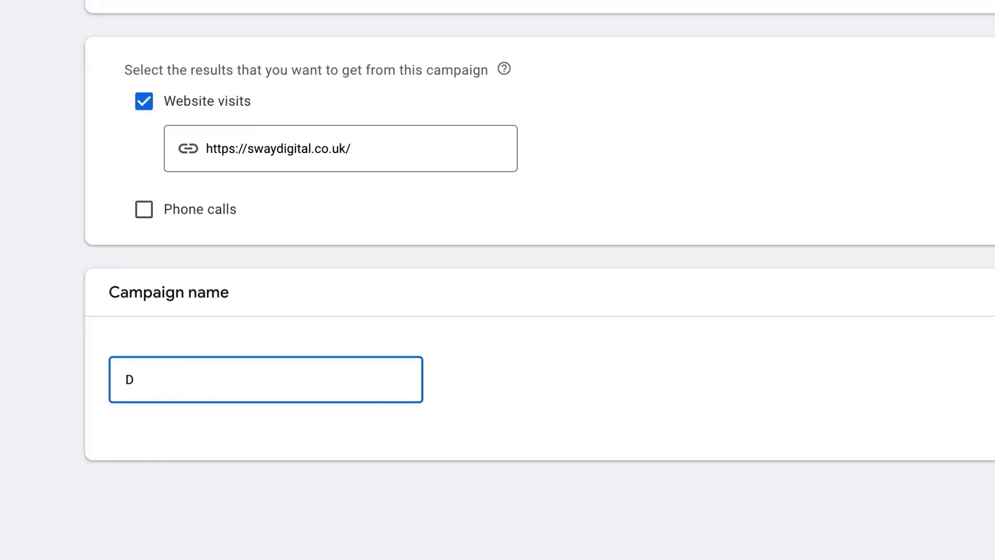
pyautogui.write('ynamic')
pyautogui.press('BackSpace')
pyautogui.press('BackSpace')
pyautogui.press('BackSpace')
pyautogui.press('BackSpace')
pyautogui.write('maic')
pyautogui.press('BackSpace')
pyautogui.press('BackSpace')
pyautogui.press('BackSpace')
pyautogui.press('BackSpace')
pyautogui.press('BackSpace')
pyautogui.write('namic Search ')
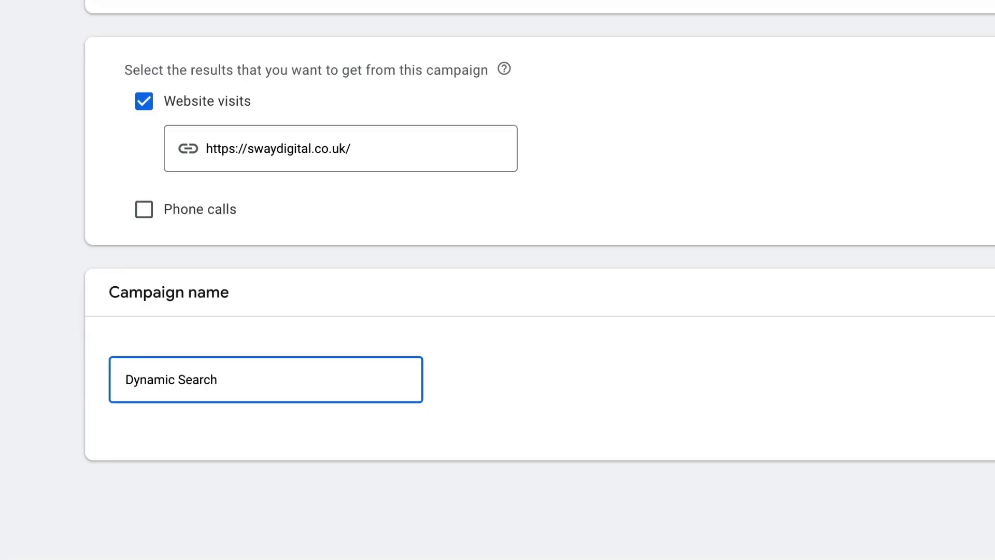
pyautogui.write('Ca')
pyautogui.press('BackSpace')
pyautogui.press('BackSpace')
pyautogui.write('Campaign')
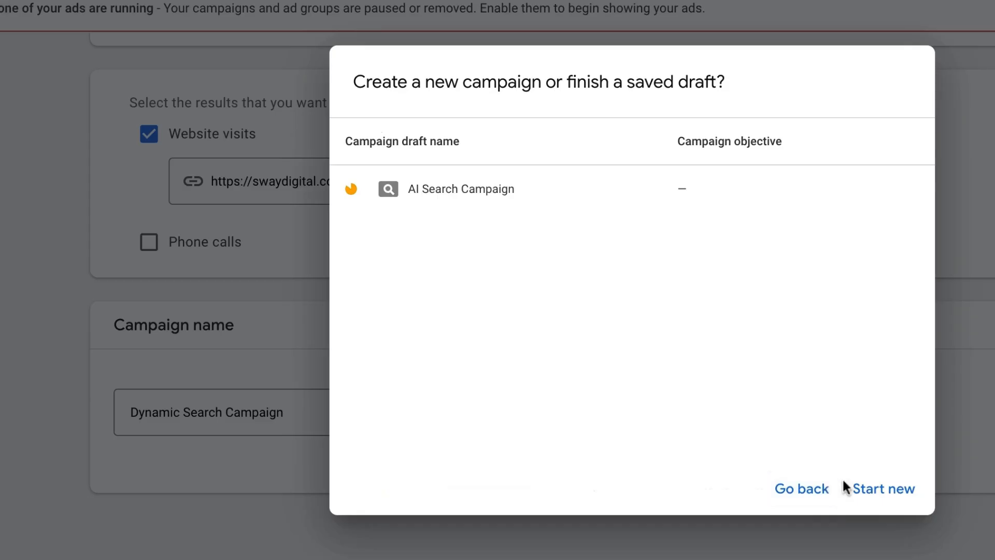
pyautogui.click(853, 485)
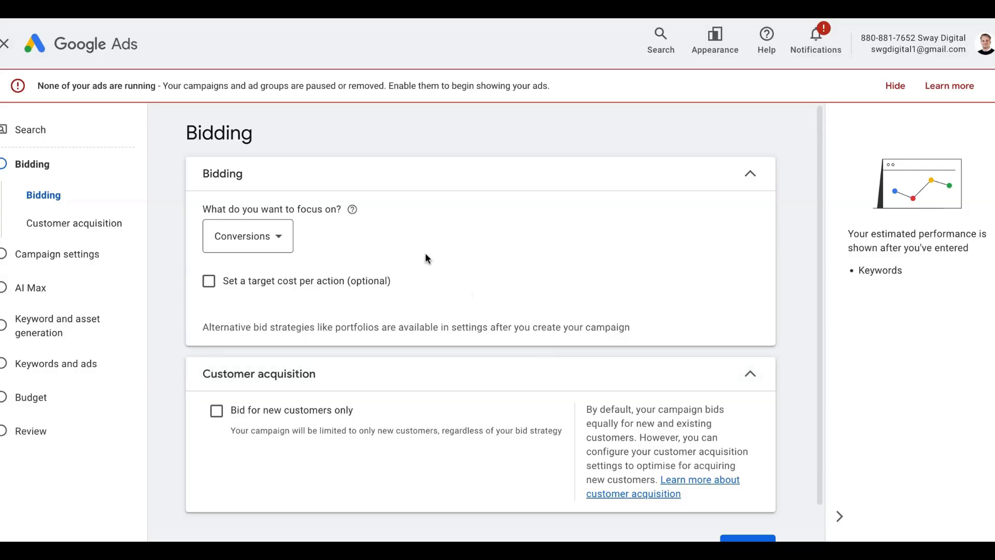
# Review the bidding focus options, keep Conversions without a target cost per action, and continue to the campaign settings.
pyautogui.click(284, 239)
pyautogui.moveTo(278, 271)
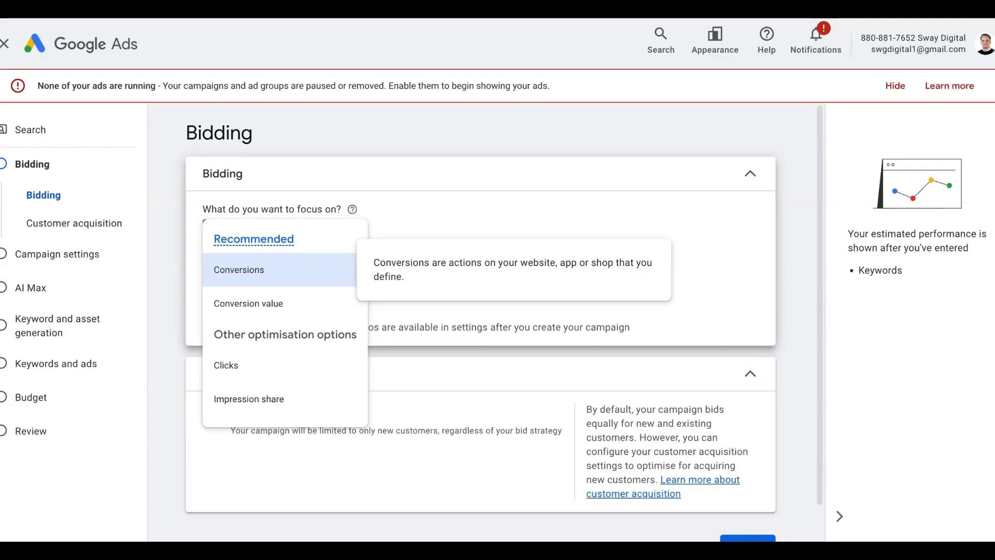
pyautogui.moveTo(266, 310)
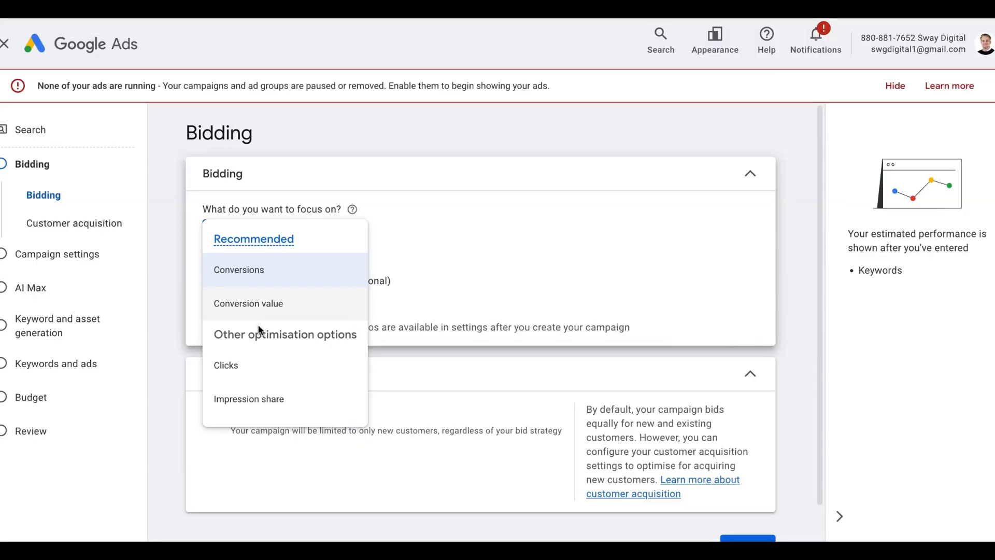
pyautogui.moveTo(230, 369)
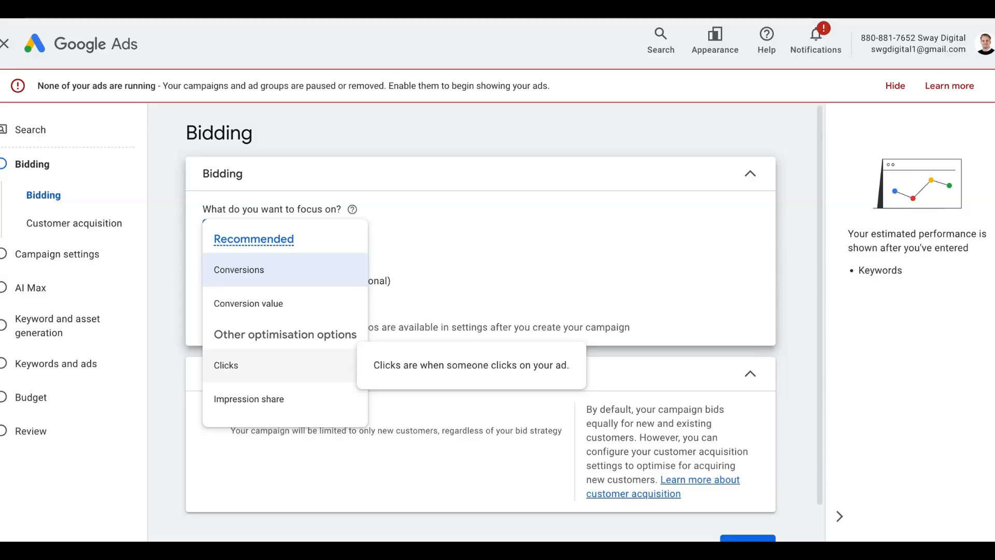
pyautogui.moveTo(227, 400)
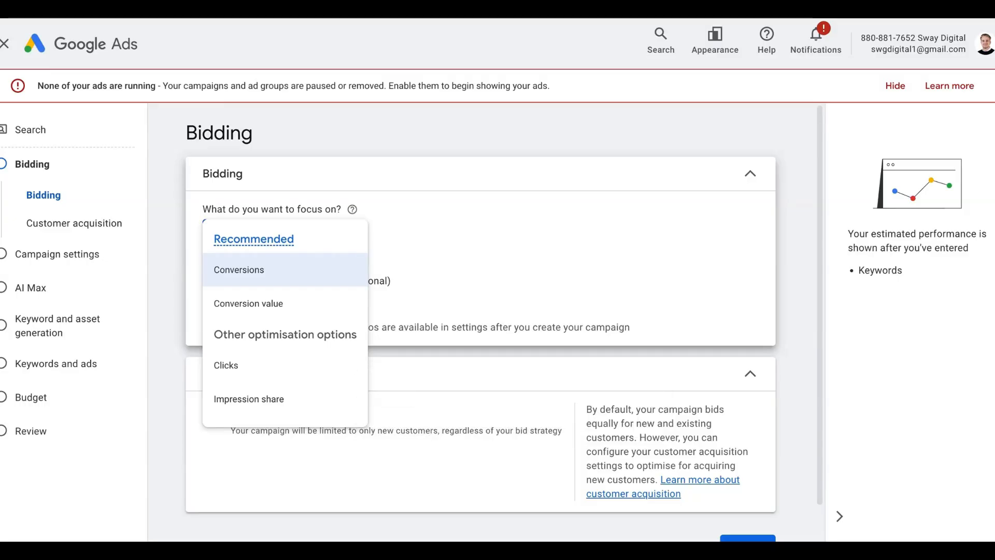
pyautogui.click(333, 279)
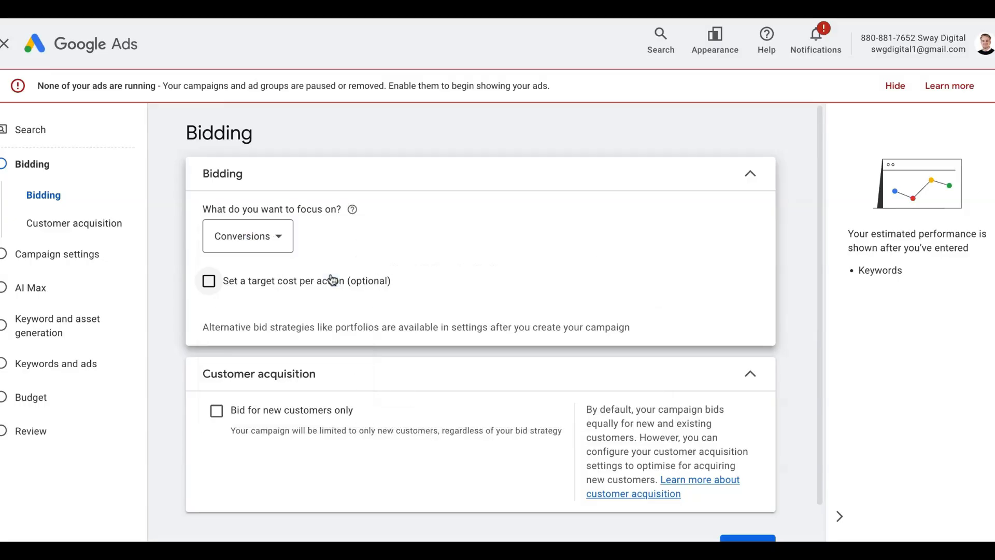
pyautogui.scroll(-1, 379, 277)
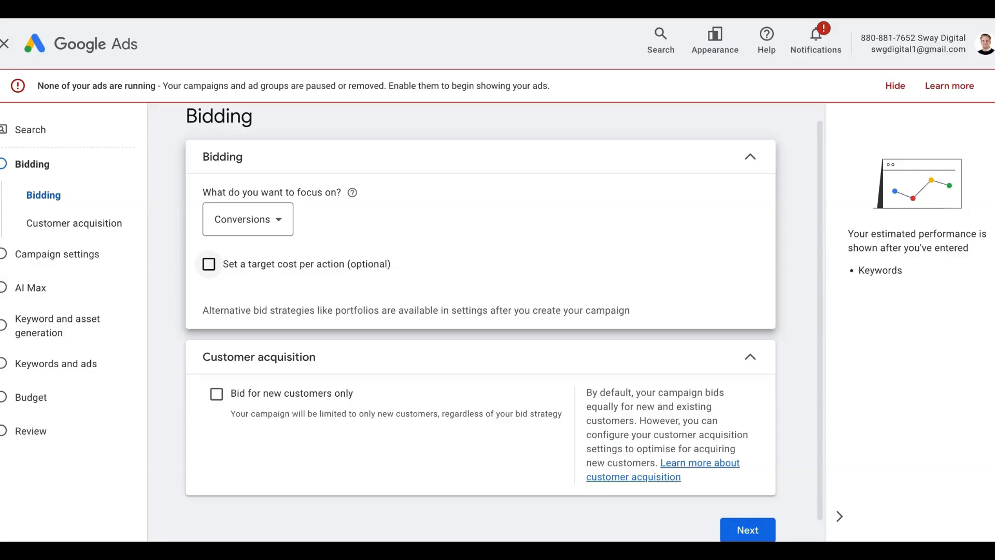
pyautogui.scroll(-1, 422, 330)
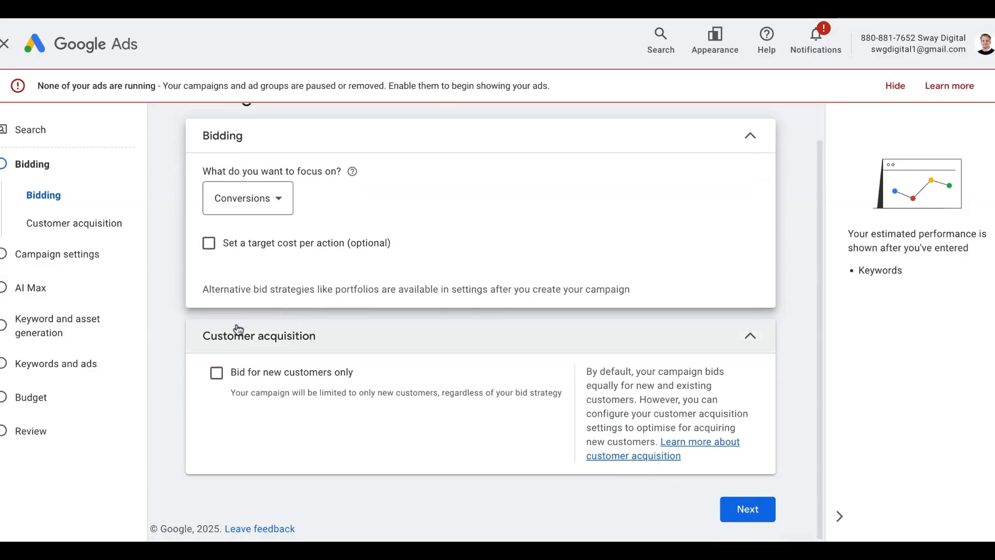
pyautogui.click(748, 509)
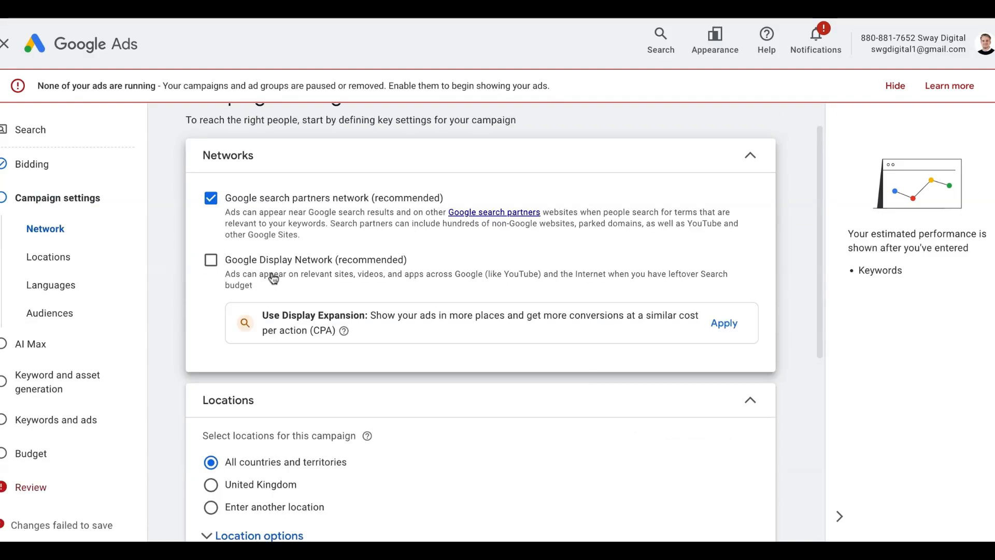
# Exclude the Google search partners network from the campaign and set its location to United Kingdom.
pyautogui.click(211, 199)
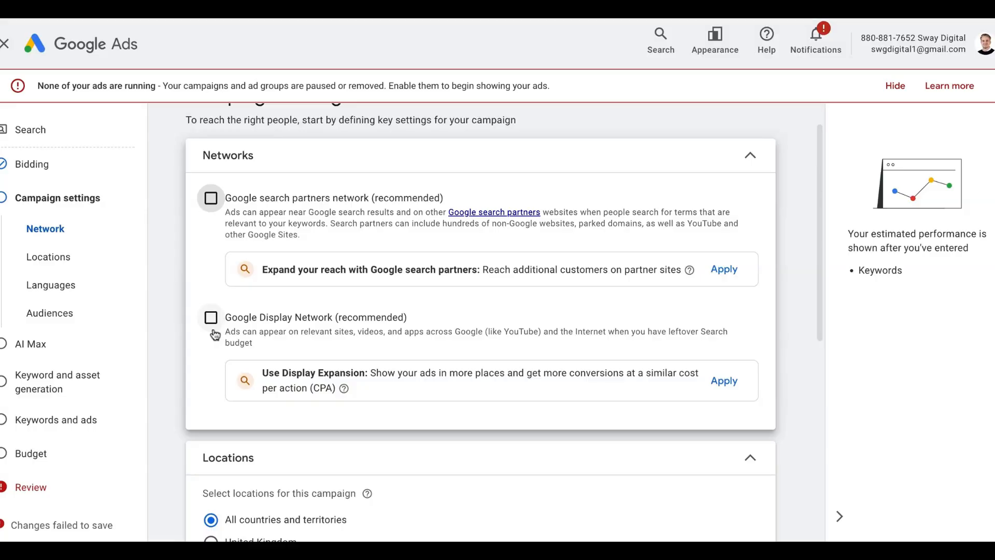
pyautogui.scroll(-5, 229, 315)
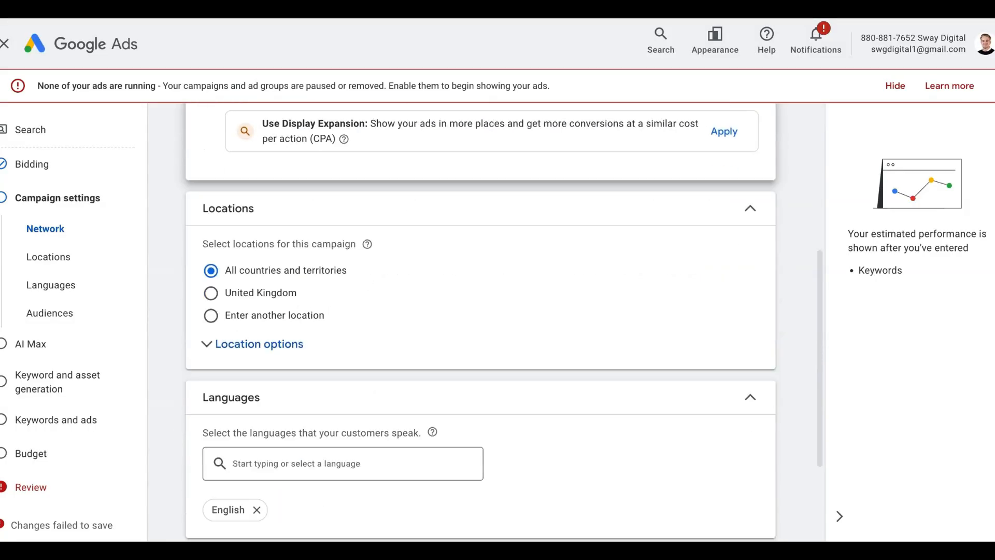
pyautogui.click(244, 292)
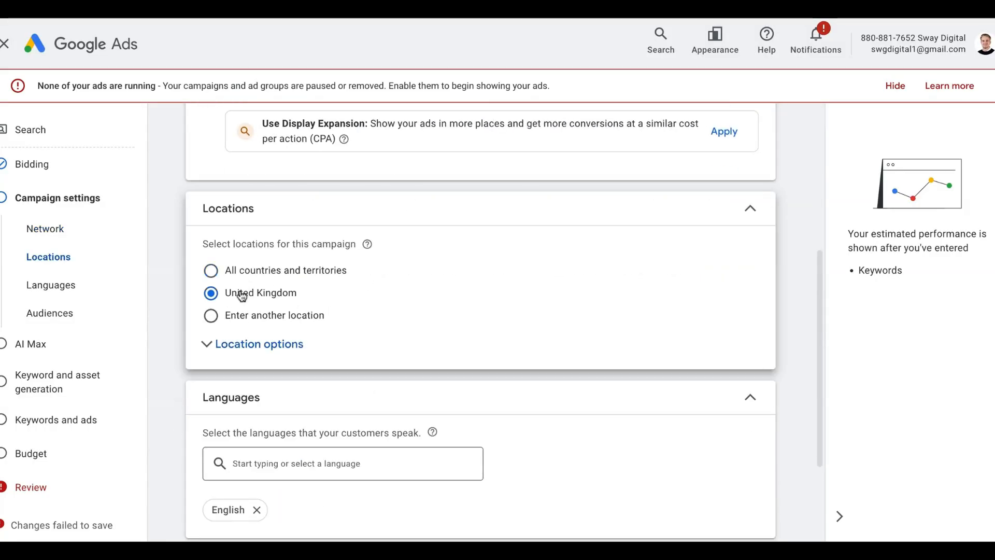
# Limit the location targeting to Presence: people in or regularly in the included locations.
pyautogui.click(257, 337)
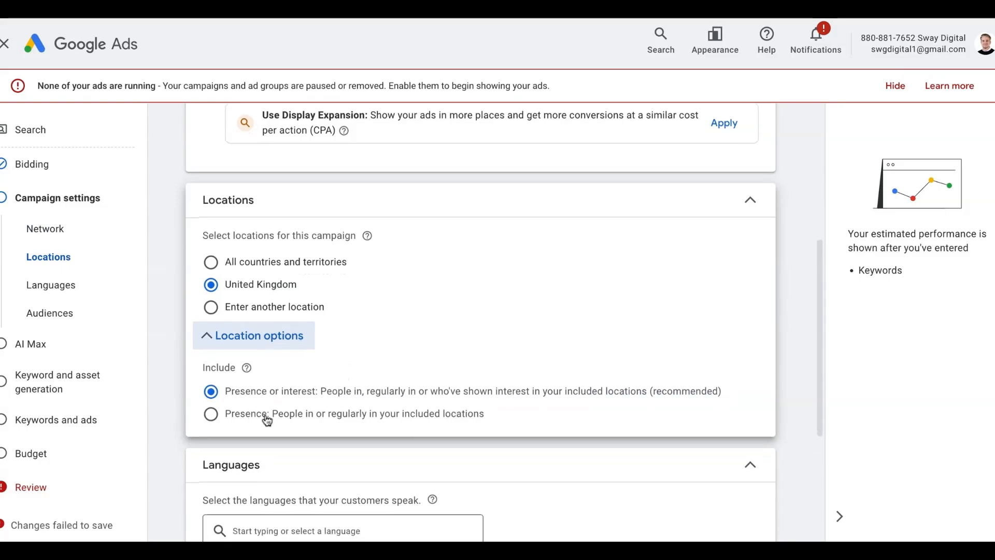
pyautogui.click(229, 418)
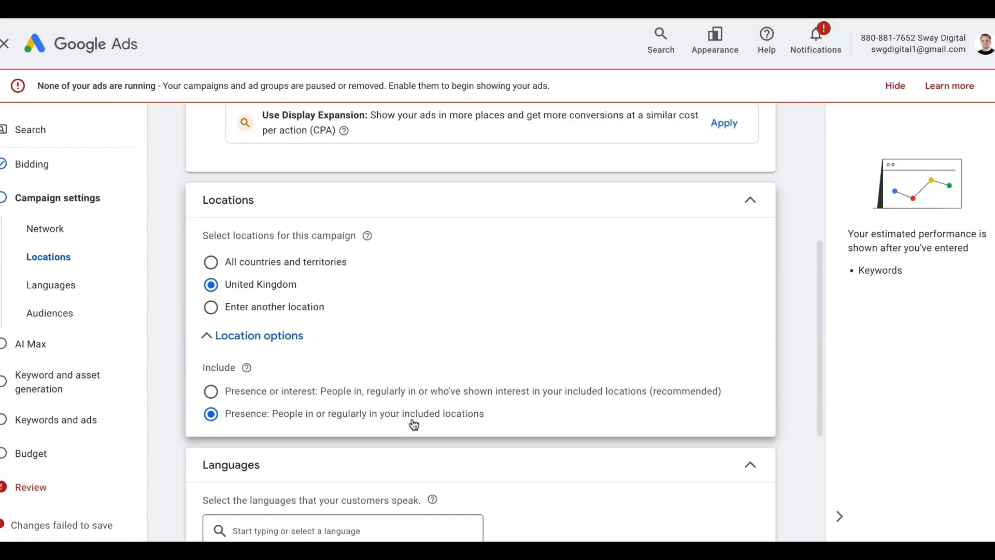
pyautogui.click(273, 397)
pyautogui.click(211, 418)
# Add the Business Professionals audience segment to the campaign, keeping the Observation targeting setting.
pyautogui.scroll(-4, 480, 321)
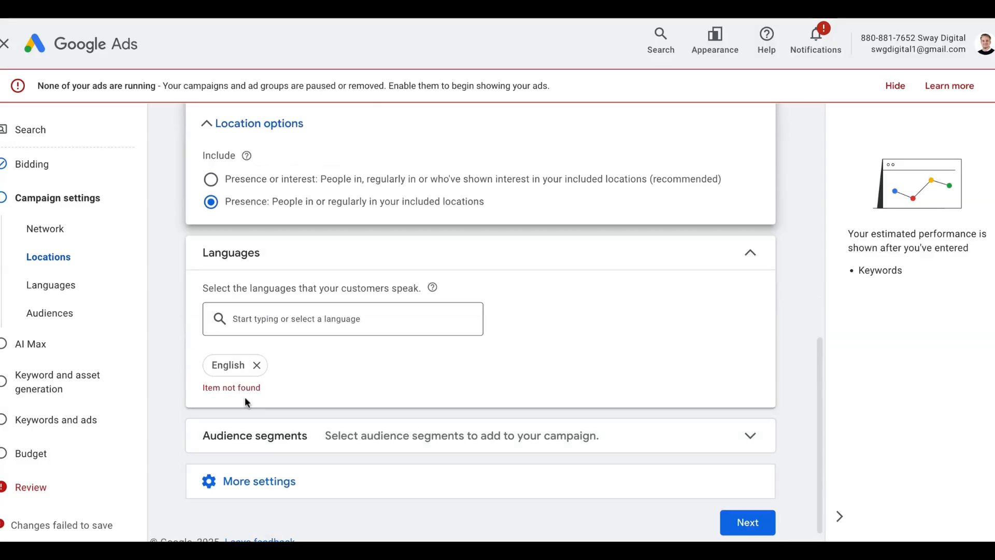
pyautogui.scroll(-1, 322, 344)
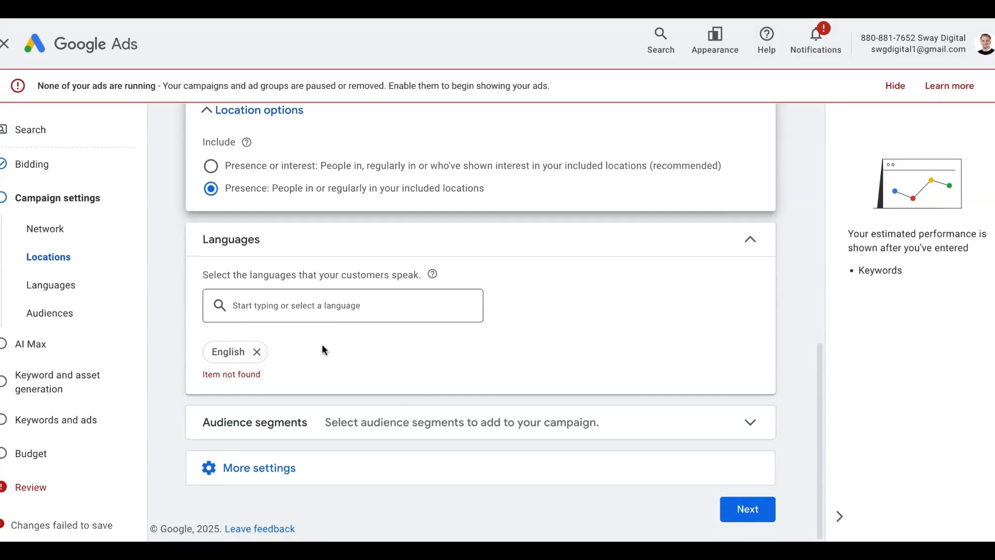
pyautogui.click(374, 414)
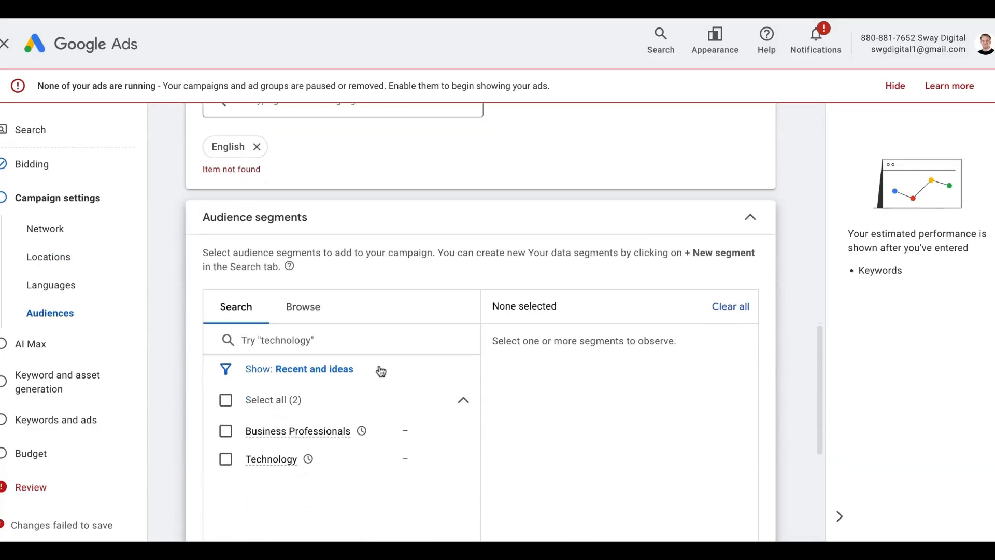
pyautogui.click(320, 319)
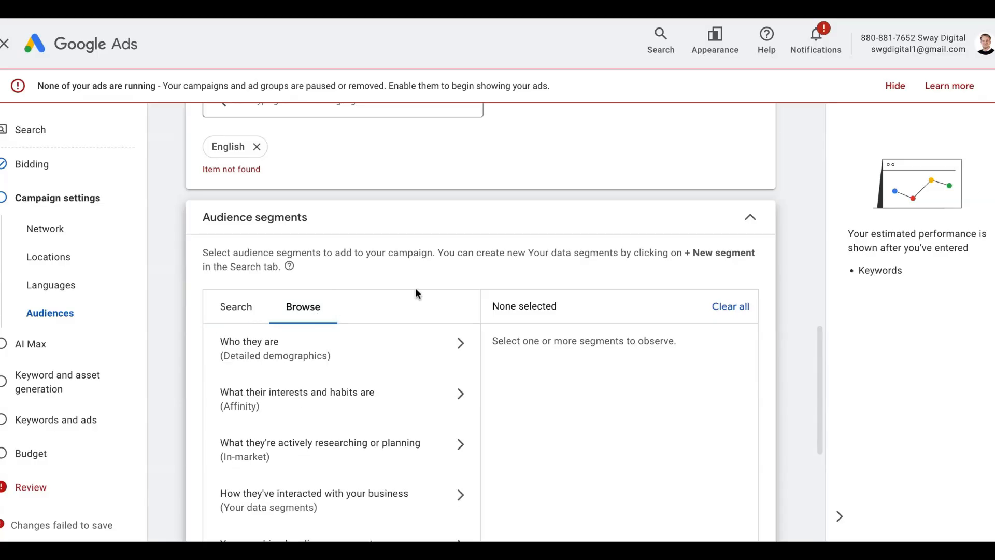
pyautogui.scroll(-1, 415, 288)
pyautogui.click(247, 263)
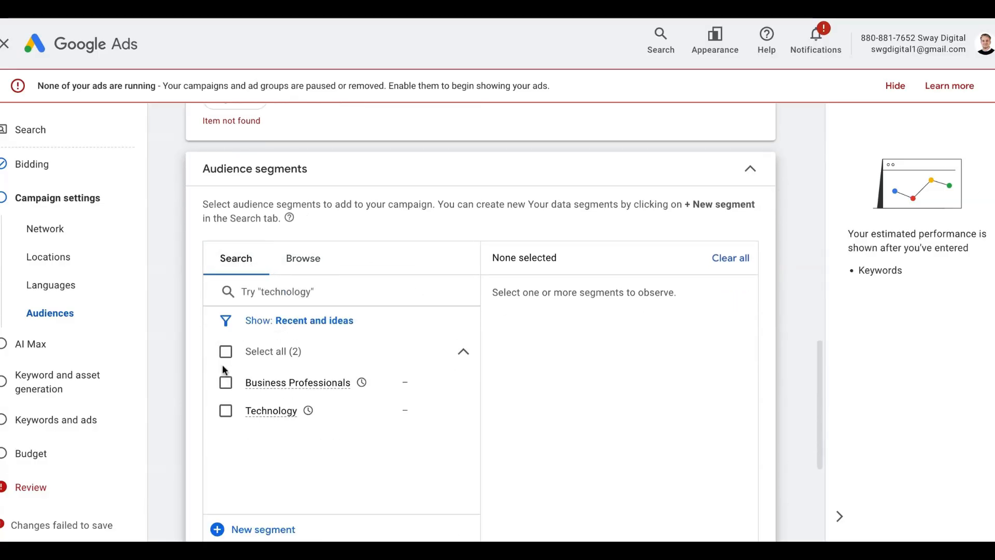
pyautogui.click(226, 383)
pyautogui.scroll(-5, 226, 384)
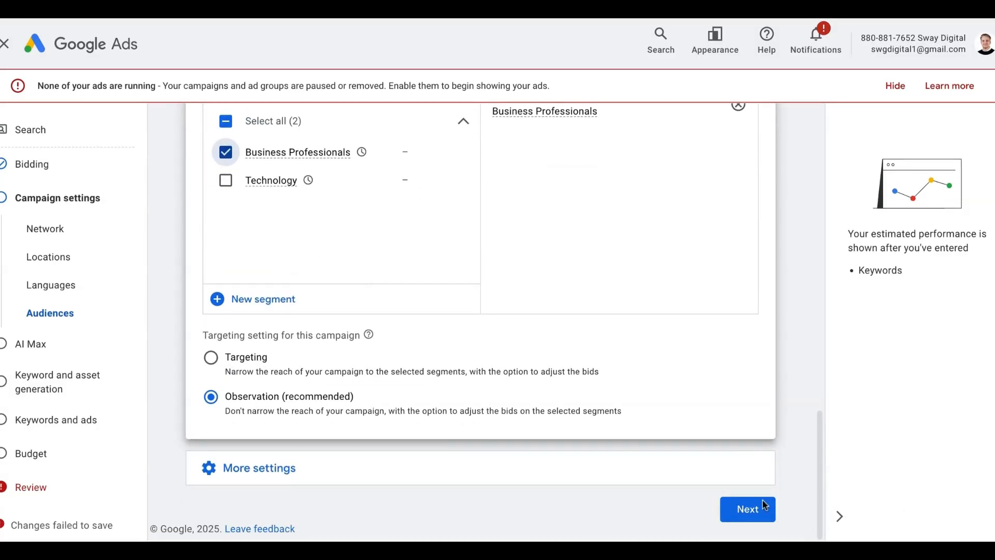
# Review the additional campaign settings, add the Page feeds section without a feed, and continue to AI Max.
pyautogui.click(675, 466)
pyautogui.scroll(-2, 677, 464)
pyautogui.scroll(-1, 676, 465)
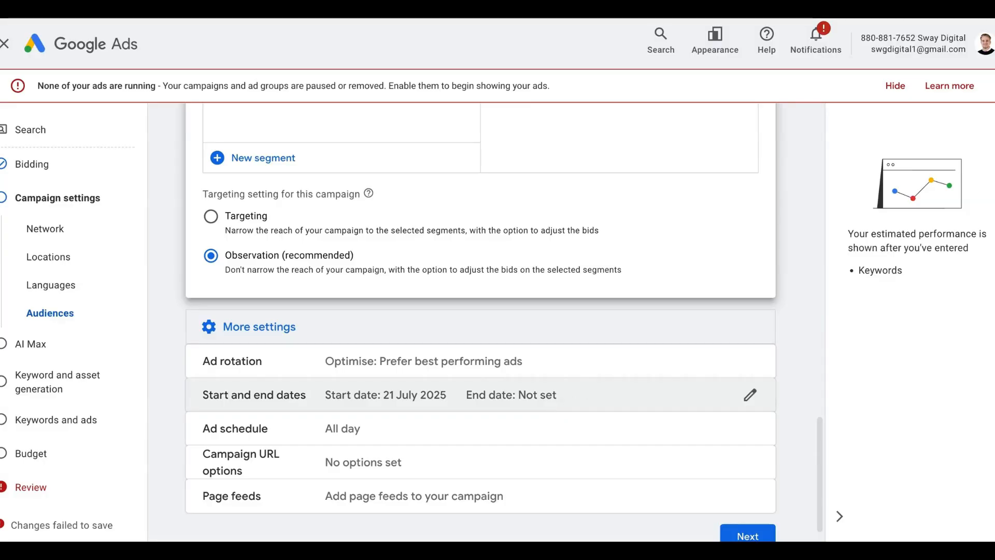
pyautogui.scroll(-1, 539, 424)
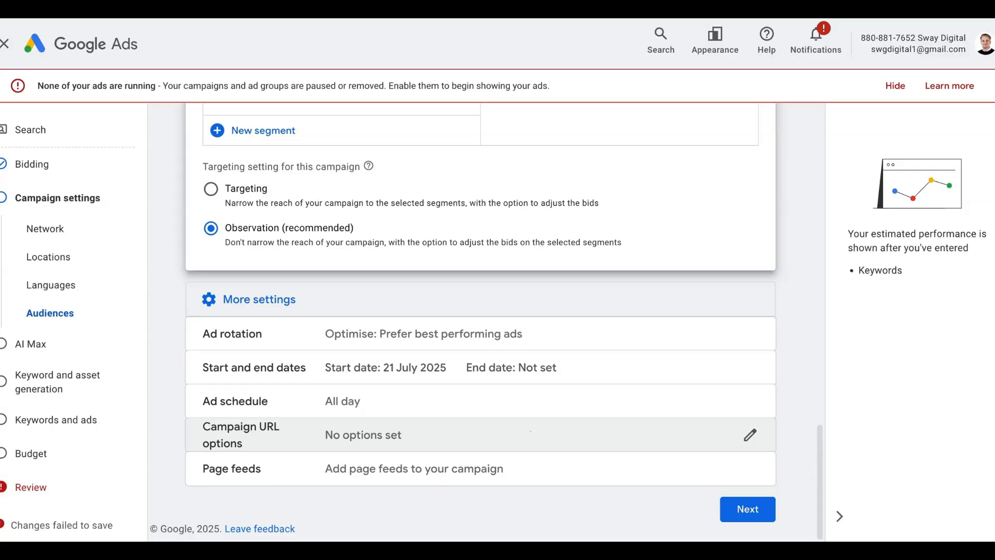
pyautogui.click(513, 467)
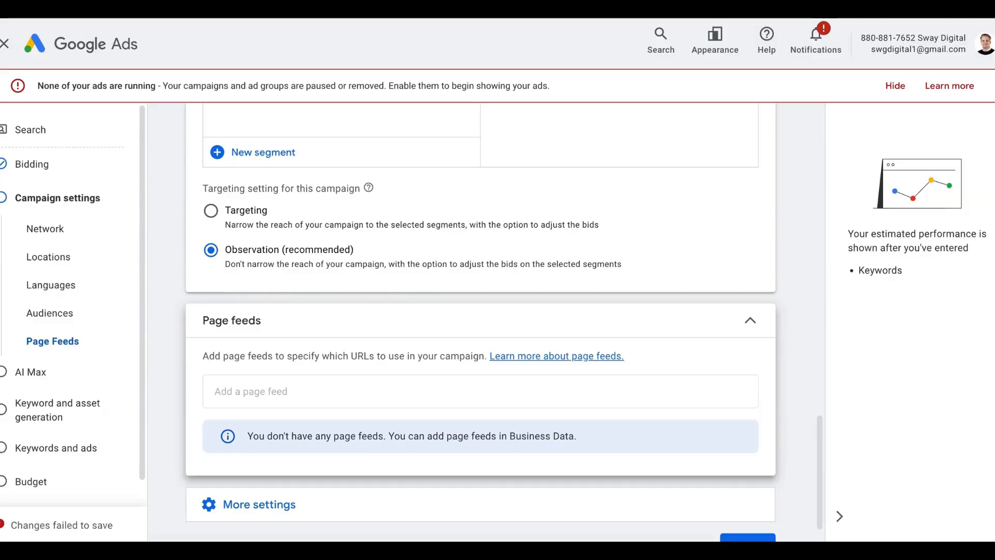
pyautogui.scroll(-1, 593, 470)
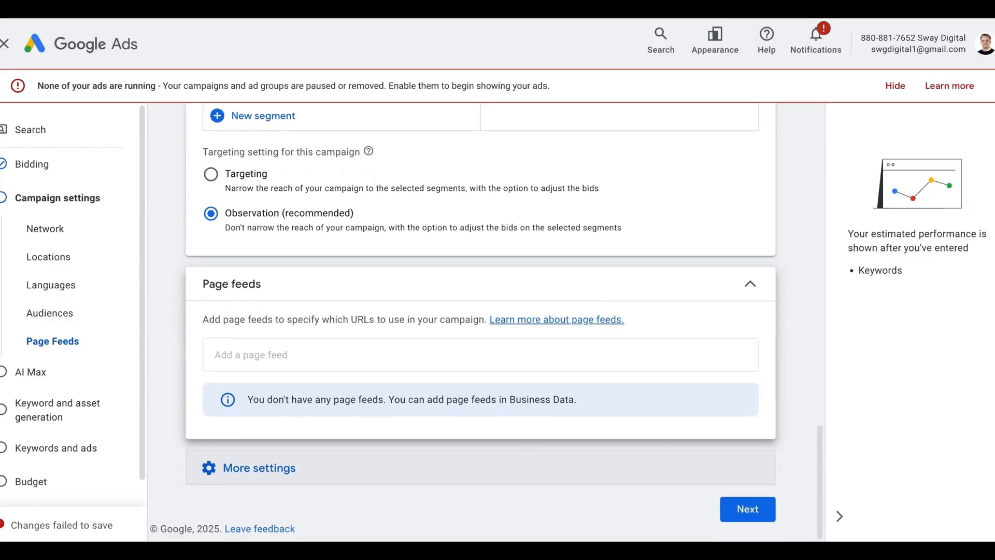
pyautogui.click(593, 471)
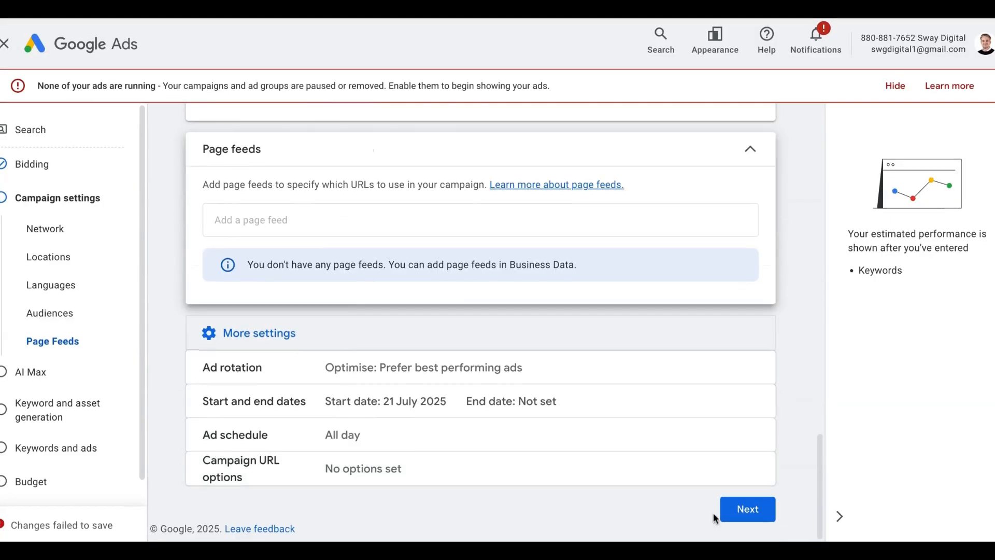
pyautogui.click(734, 513)
# Leave AI Max optimisation turned off and skip the keyword and asset generation.
pyautogui.scroll(1, 586, 260)
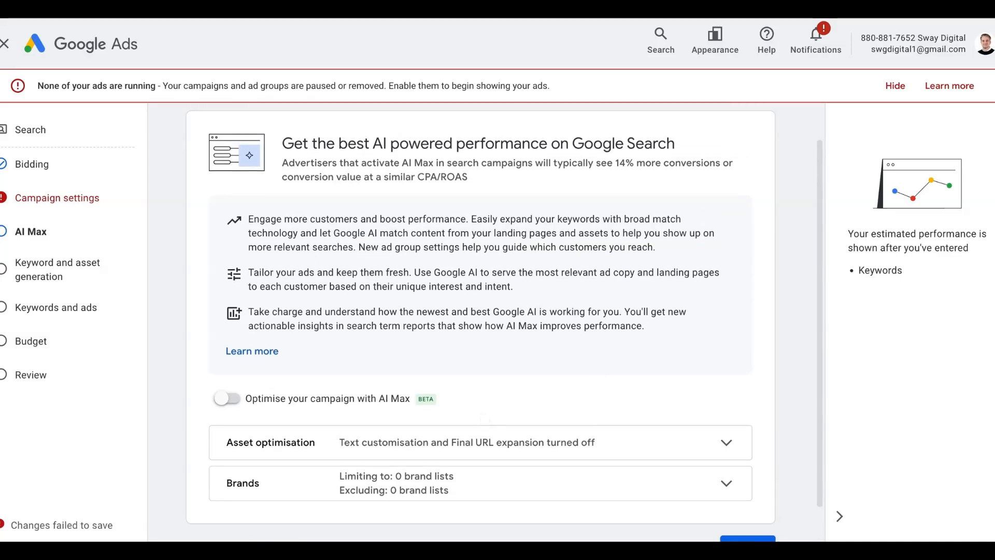
pyautogui.scroll(-2, 486, 419)
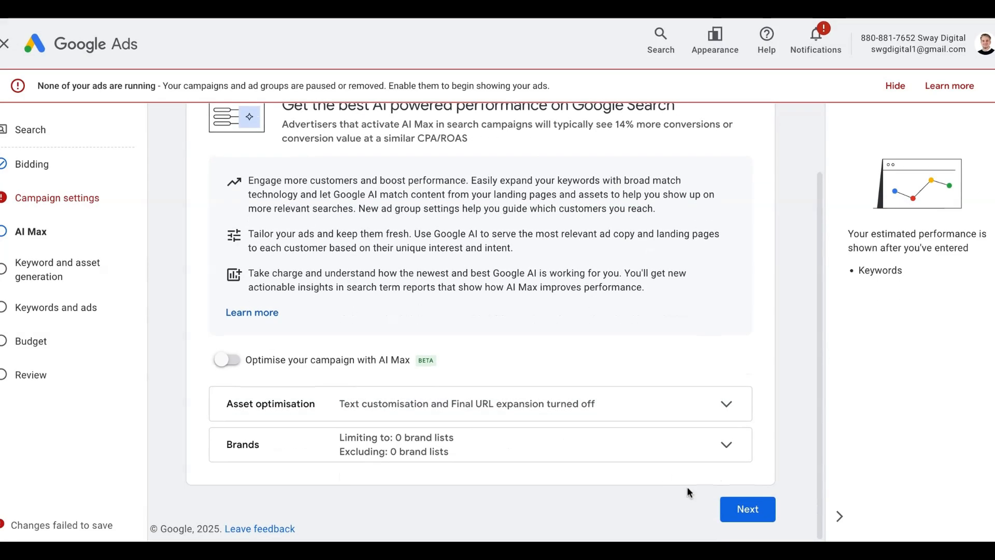
pyautogui.click(729, 498)
pyautogui.scroll(-1, 641, 446)
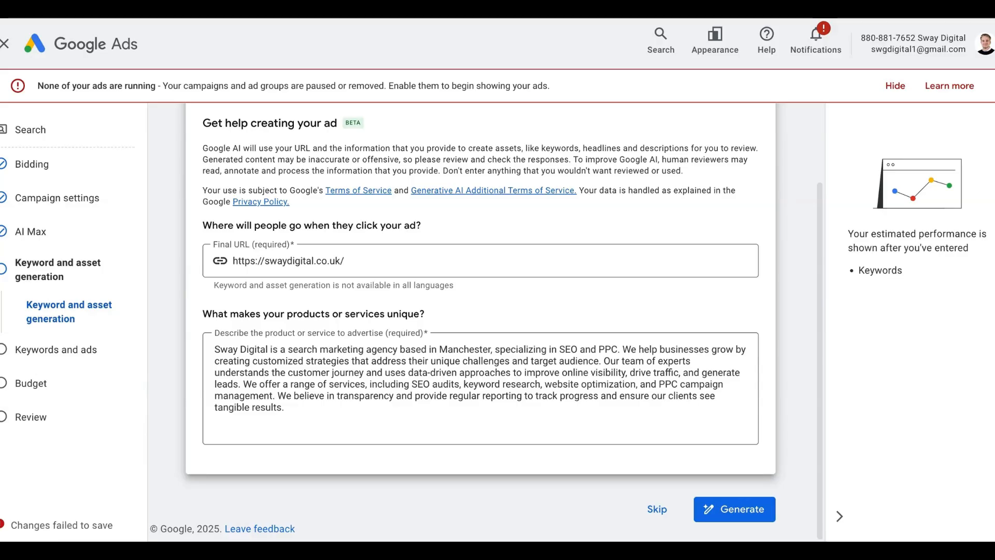
pyautogui.click(657, 510)
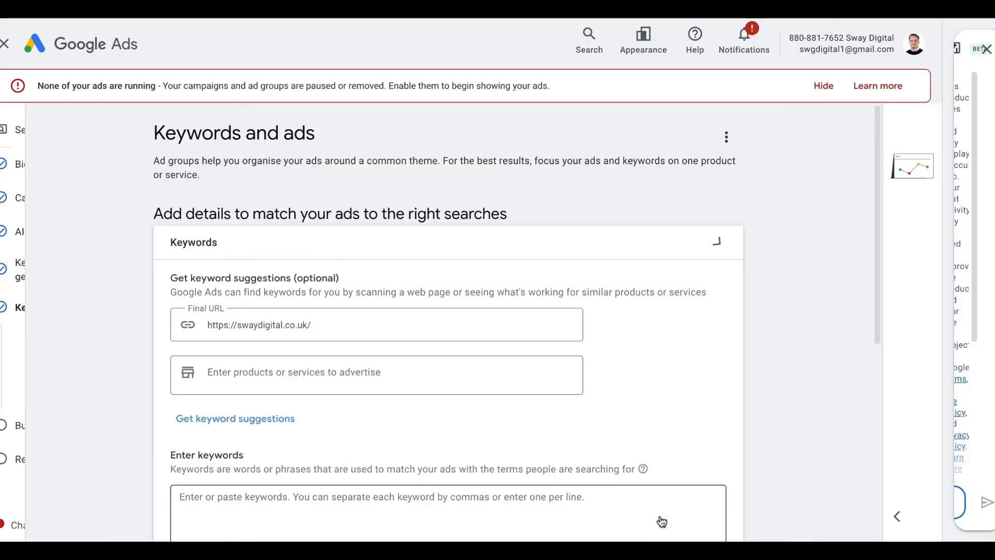
# Examine the ad's display path, headlines, descriptions, business logo, sitelinks and callouts, and cancel the ad editing.
pyautogui.scroll(-2, 455, 356)
pyautogui.scroll(2, 455, 358)
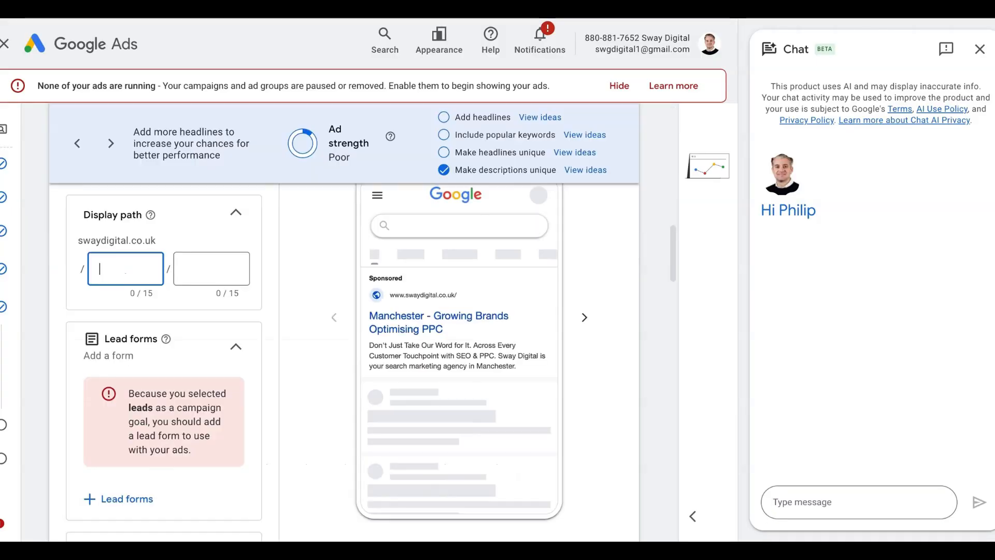
pyautogui.scroll(-5, 344, 322)
pyautogui.scroll(-1, 371, 363)
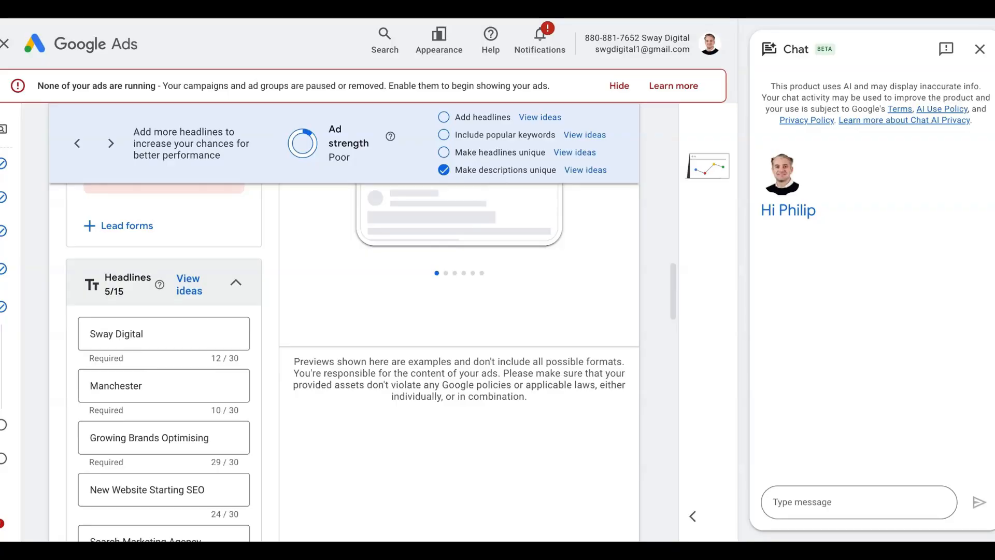
pyautogui.scroll(-1, 164, 311)
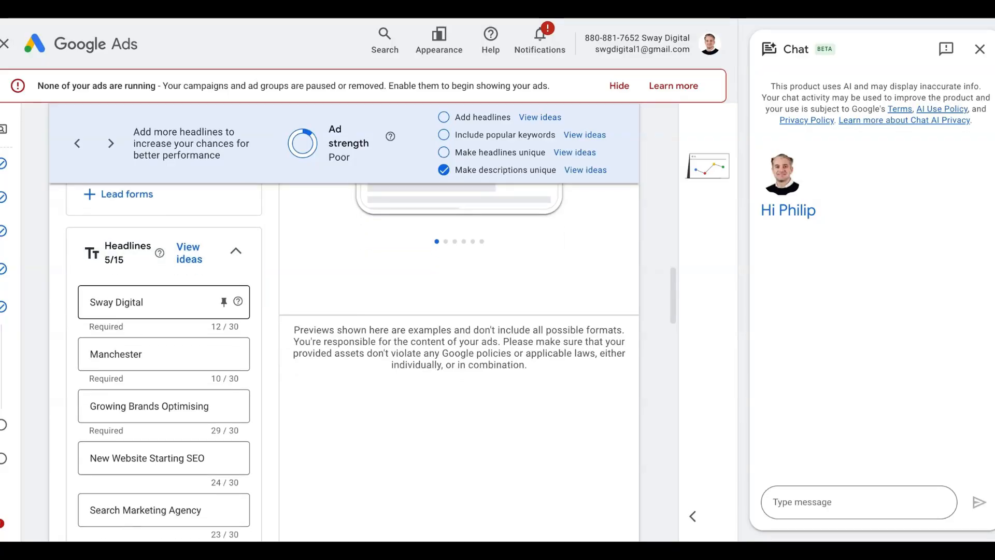
pyautogui.scroll(-4, 164, 286)
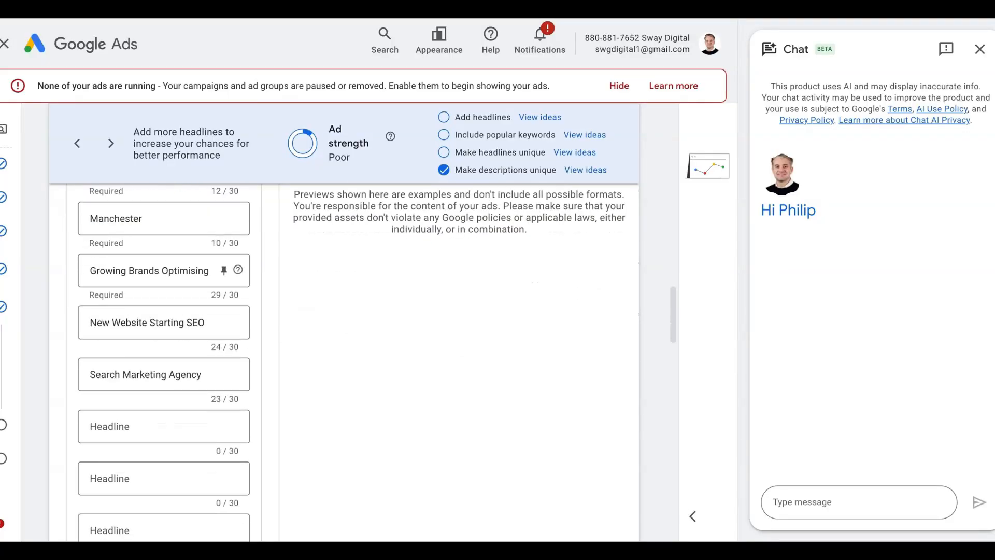
pyautogui.scroll(-5, 164, 272)
pyautogui.scroll(11, 164, 272)
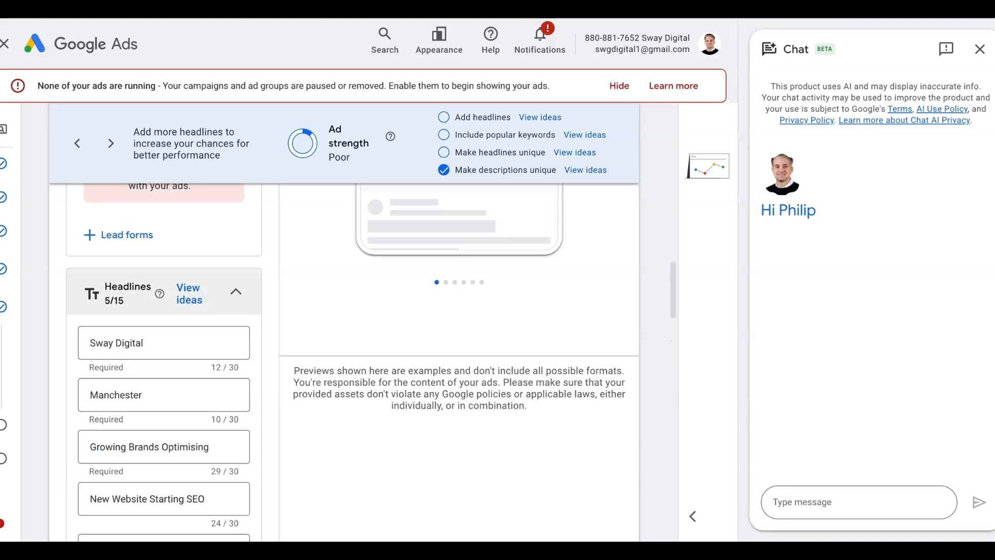
pyautogui.scroll(-15, 164, 363)
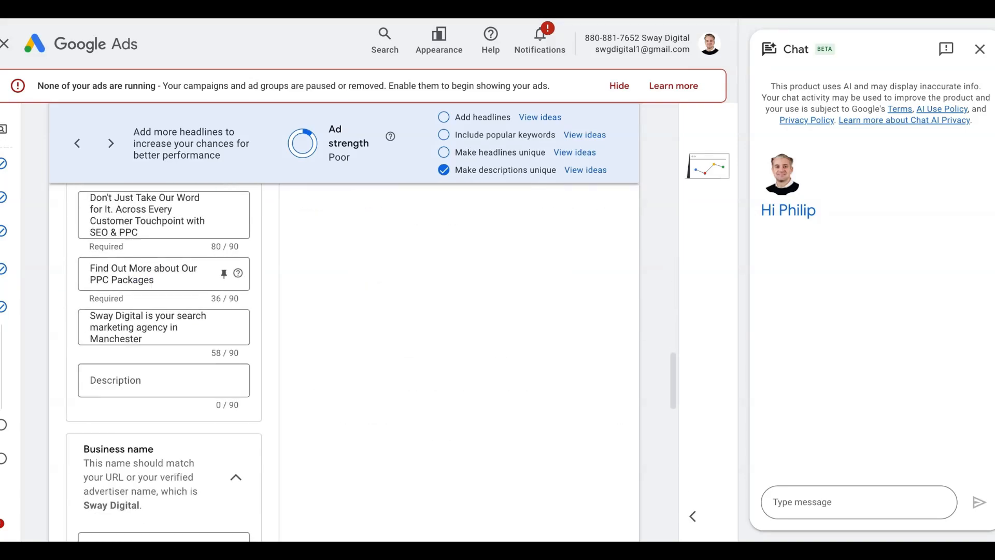
pyautogui.scroll(-9, 163, 363)
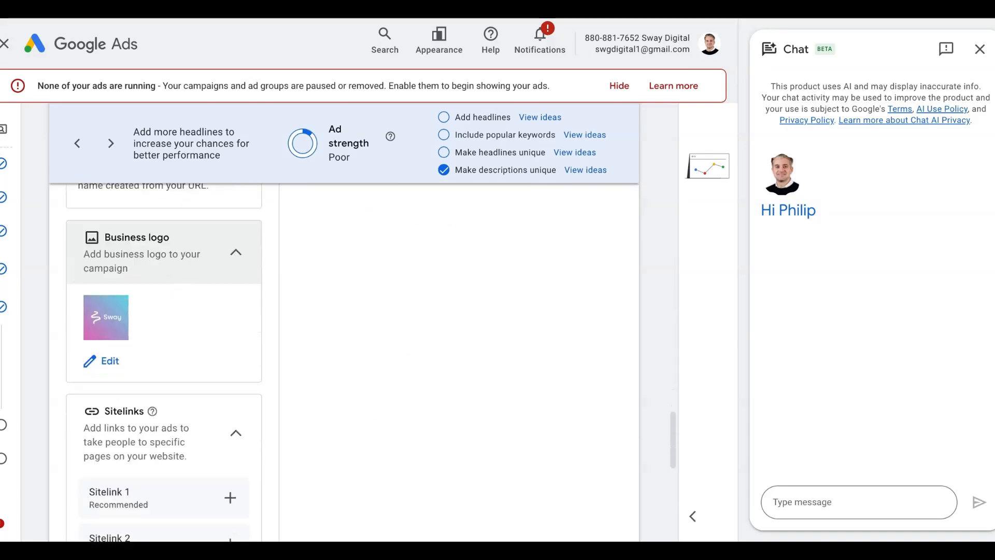
pyautogui.scroll(-6, 164, 363)
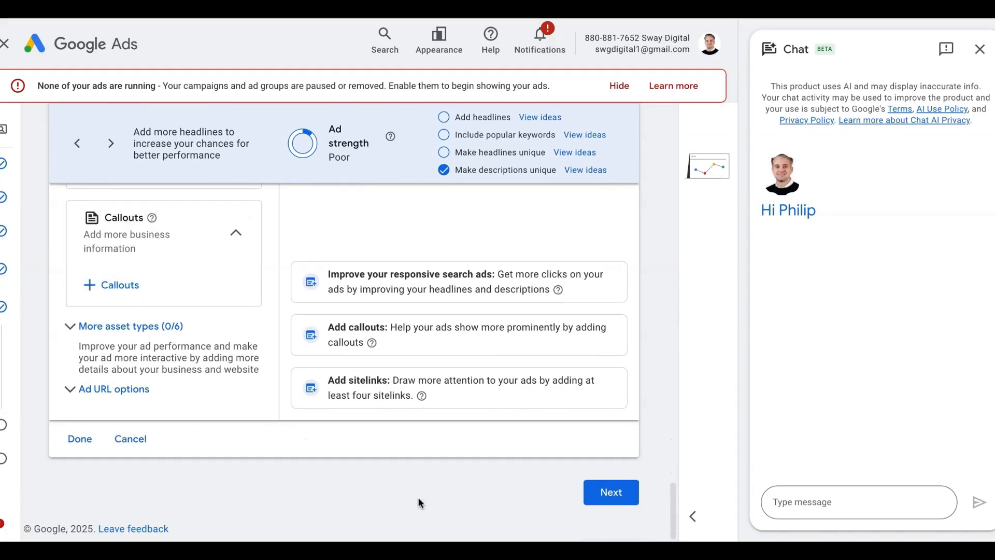
pyautogui.click(125, 438)
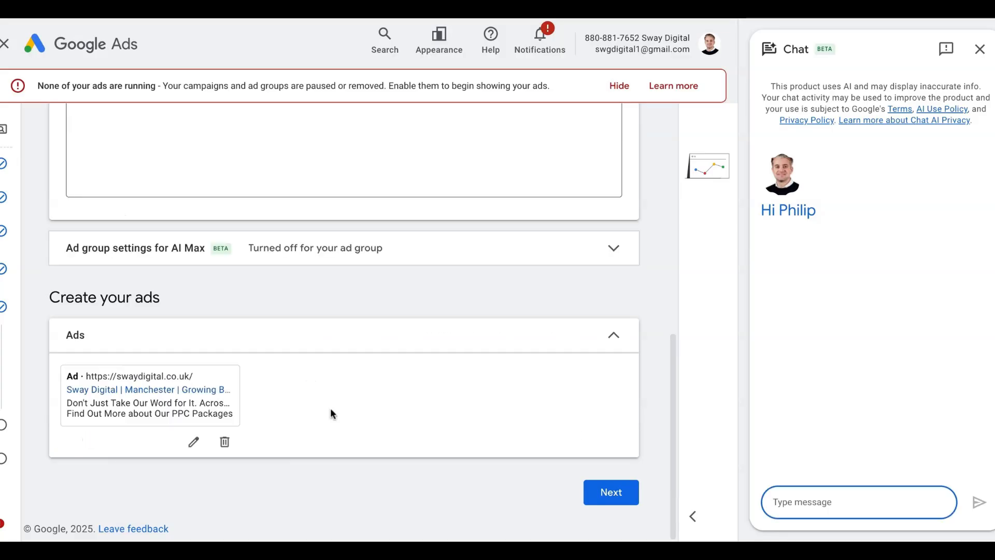
# Set the campaign's average daily budget to £10.00 and continue to the review.
pyautogui.click(606, 490)
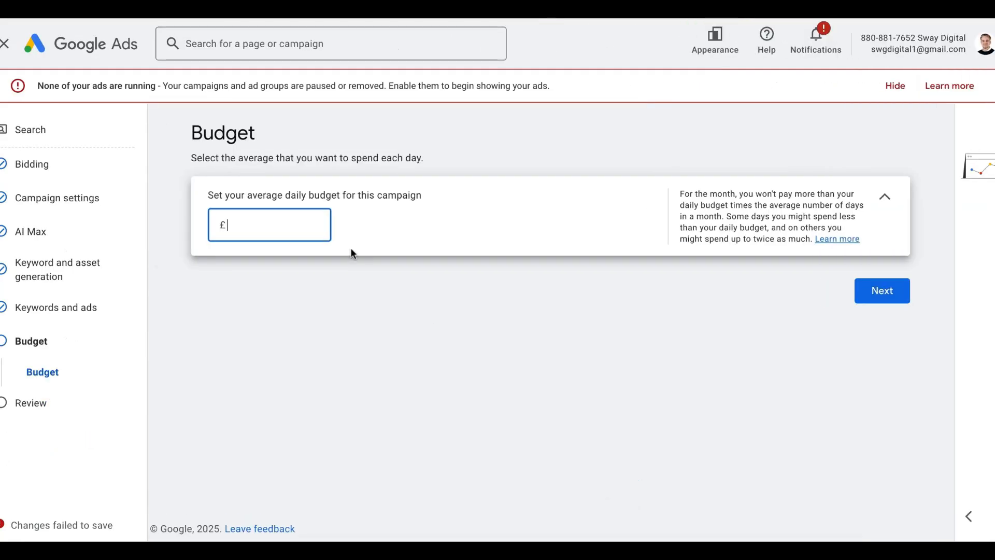
pyautogui.write('10,')
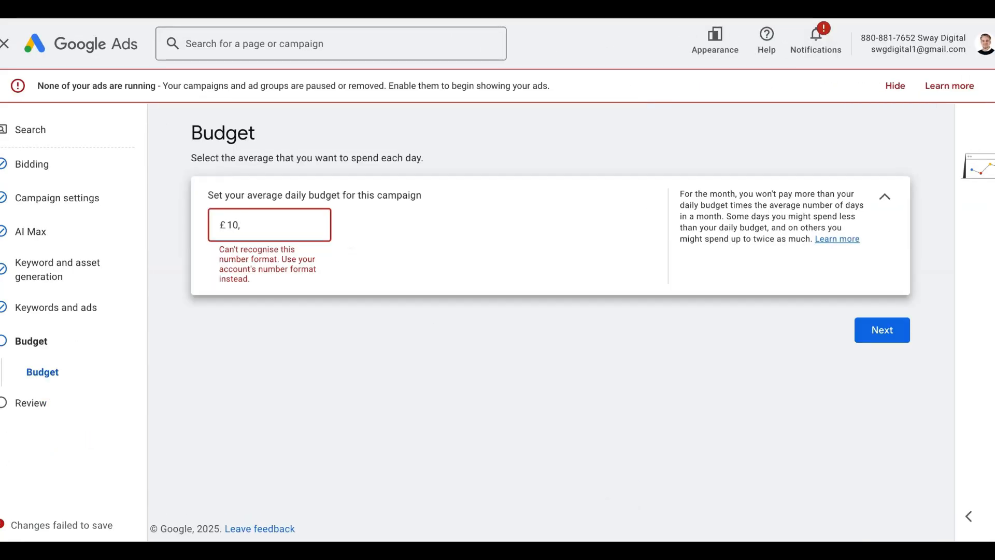
pyautogui.press('BackSpace')
pyautogui.write('.00')
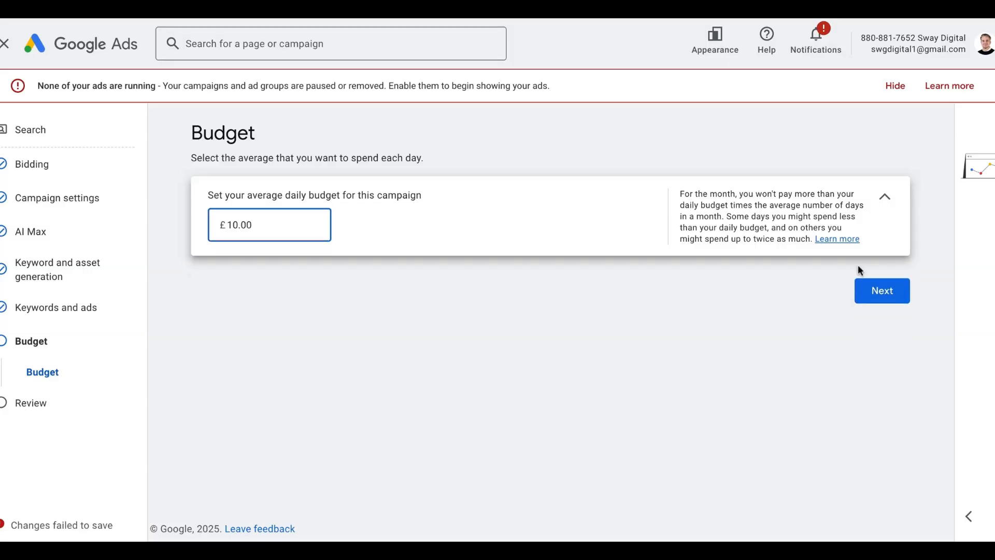
pyautogui.click(898, 285)
# Check the issues listed in the campaign review and open the Languages issue for correction.
pyautogui.scroll(-5, 609, 301)
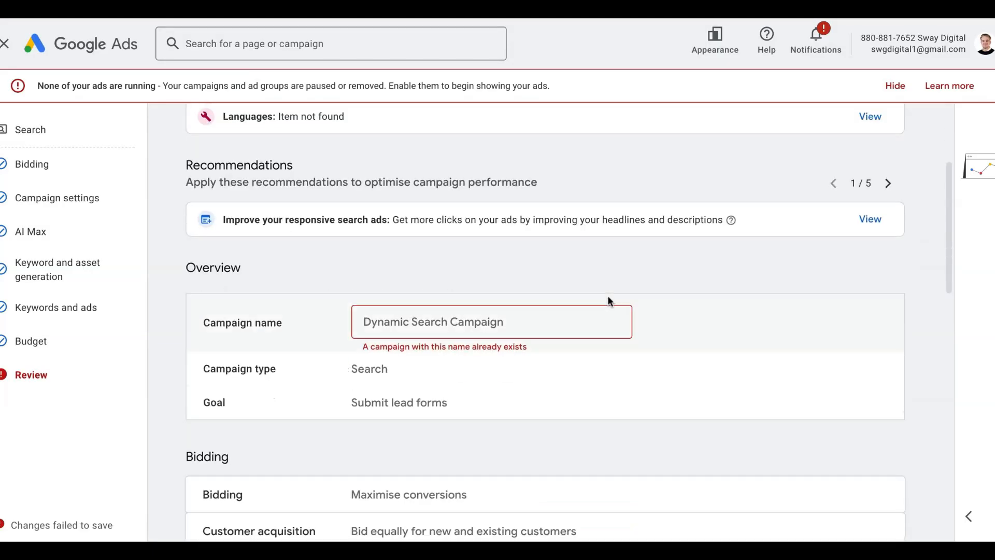
pyautogui.scroll(2, 276, 189)
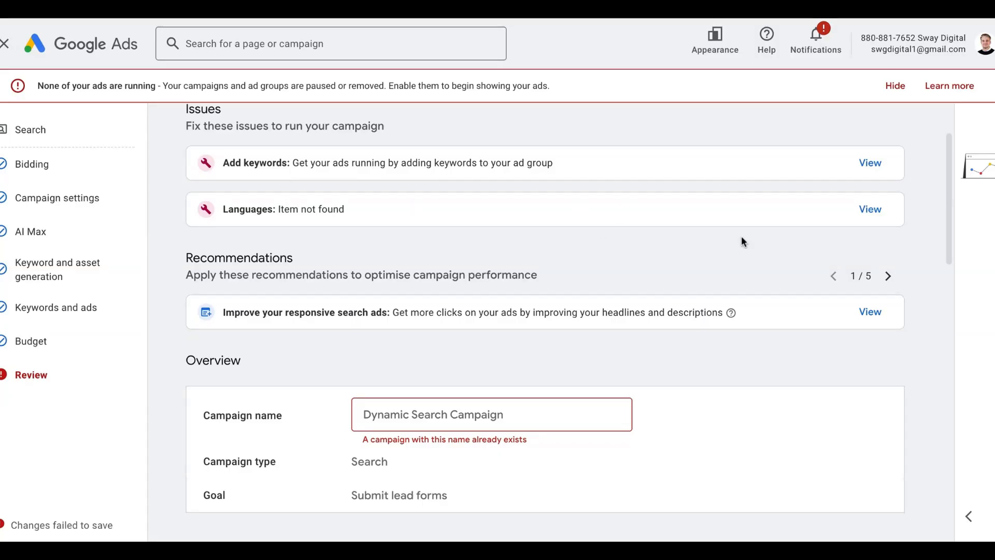
pyautogui.click(871, 209)
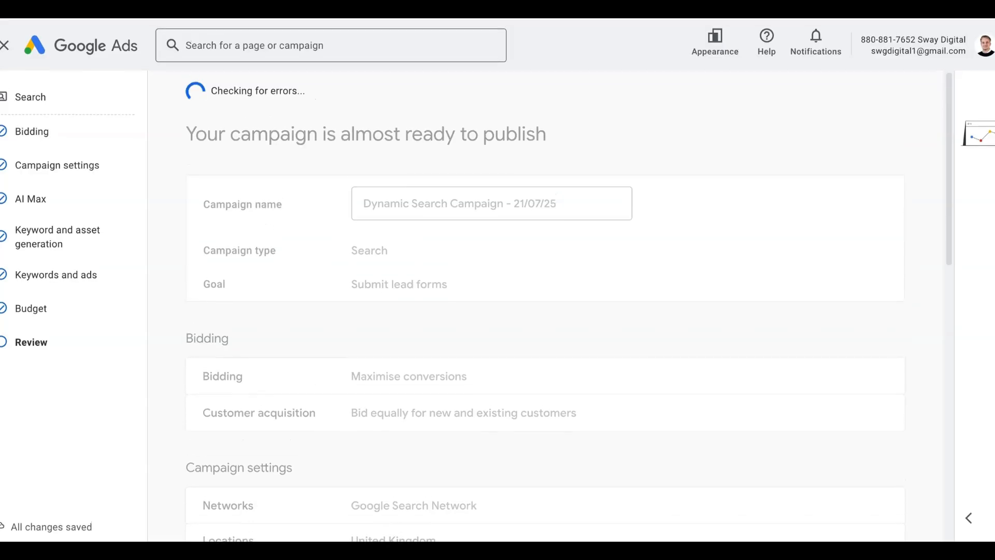
# Review the campaign summary and publish the campaign despite the missing information.
pyautogui.scroll(-12, 545, 305)
pyautogui.scroll(-1, 545, 305)
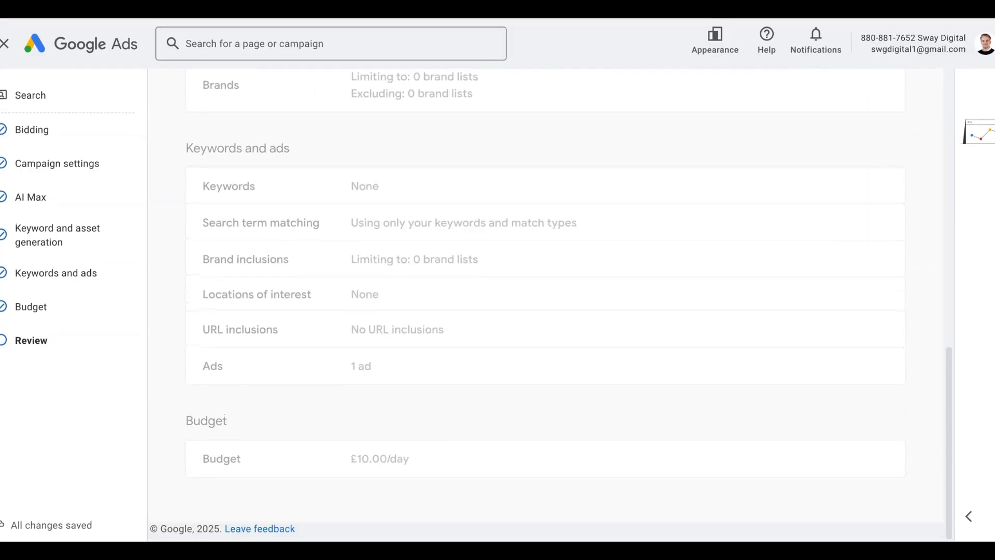
pyautogui.scroll(13, 545, 305)
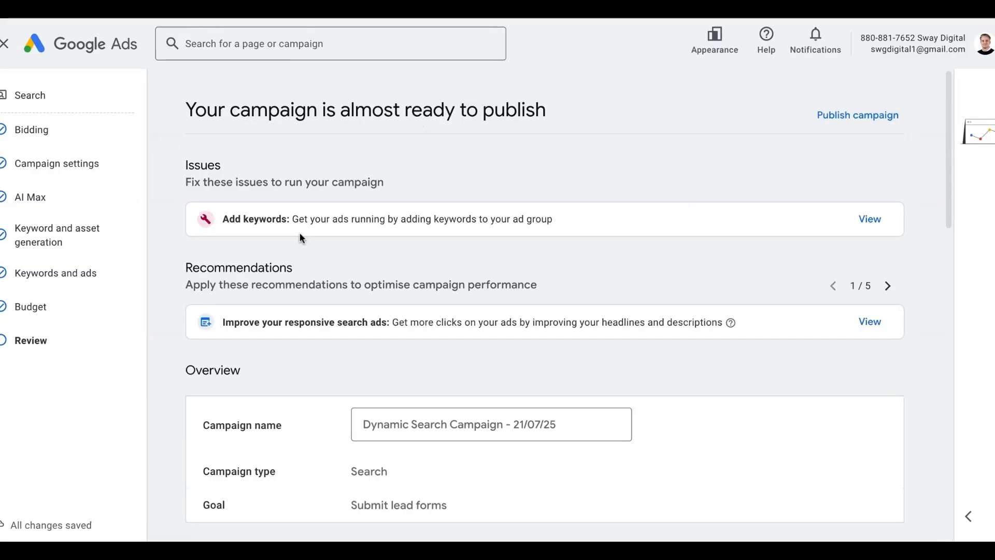
pyautogui.scroll(-2, 428, 233)
pyautogui.scroll(-10, 428, 237)
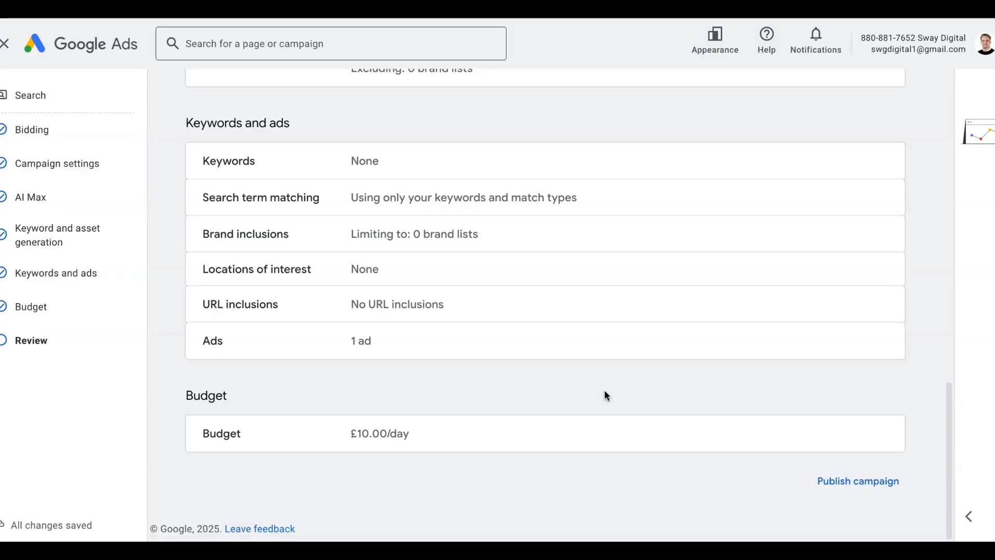
pyautogui.click(840, 483)
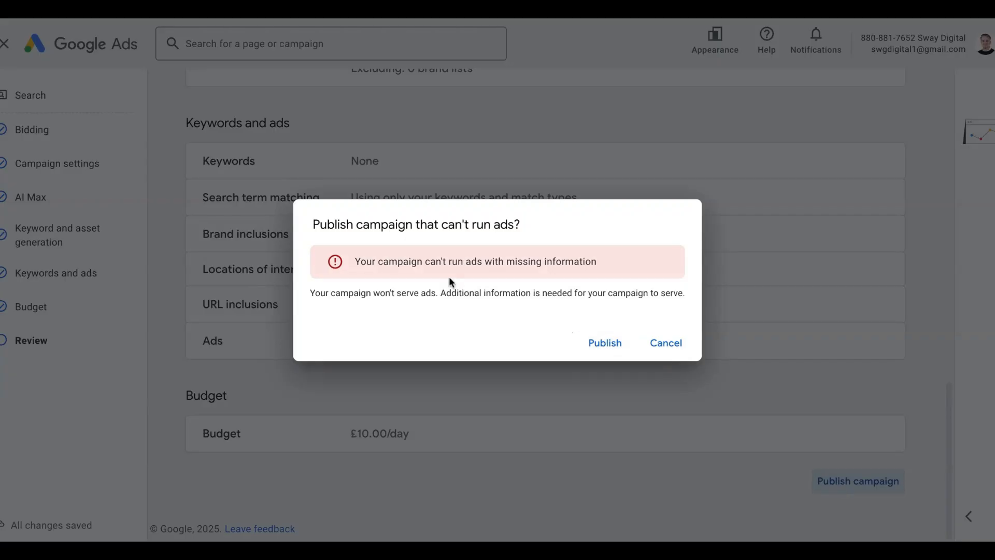
pyautogui.click(599, 342)
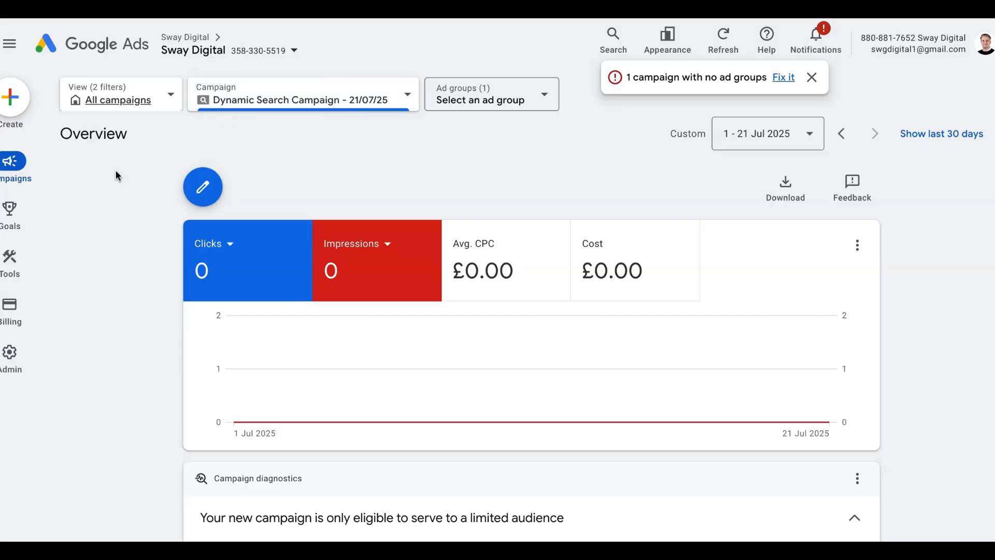
# Look over the published campaign's overview and open Dynamic Search Campaign - 21/07/25 from the campaigns list.
pyautogui.scroll(-1, 428, 131)
pyautogui.scroll(-10, 419, 134)
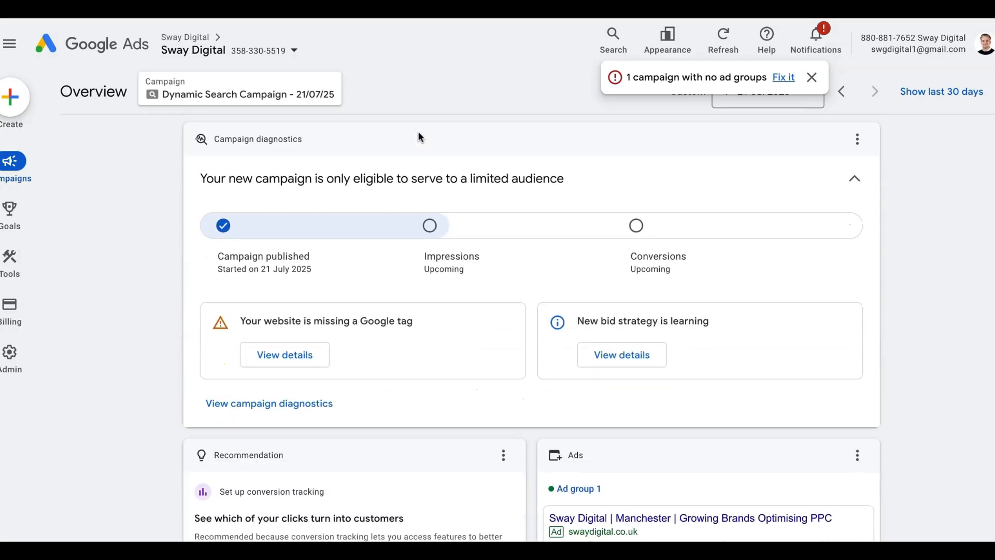
pyautogui.scroll(14, 408, 246)
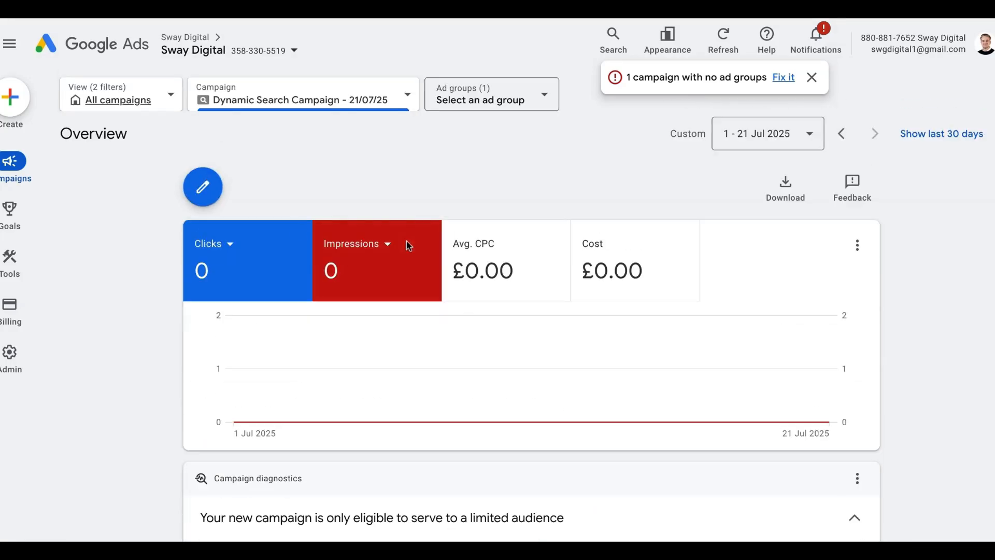
pyautogui.moveTo(15, 173)
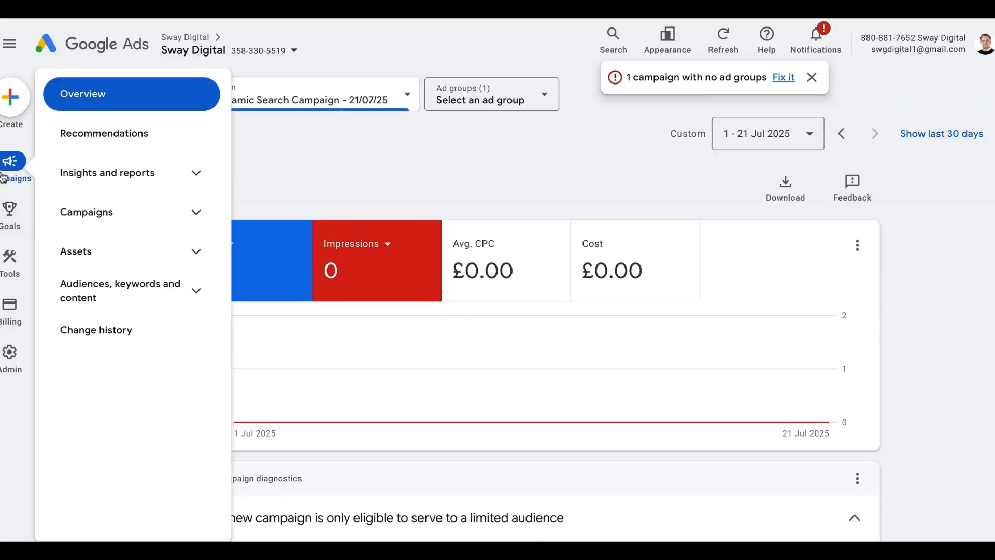
pyautogui.click(192, 211)
pyautogui.click(149, 249)
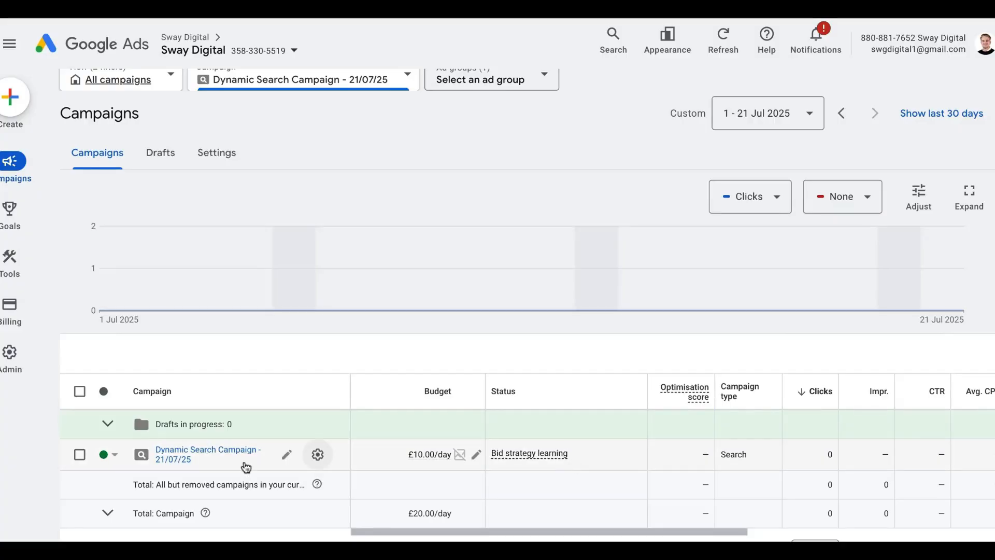
pyautogui.click(214, 456)
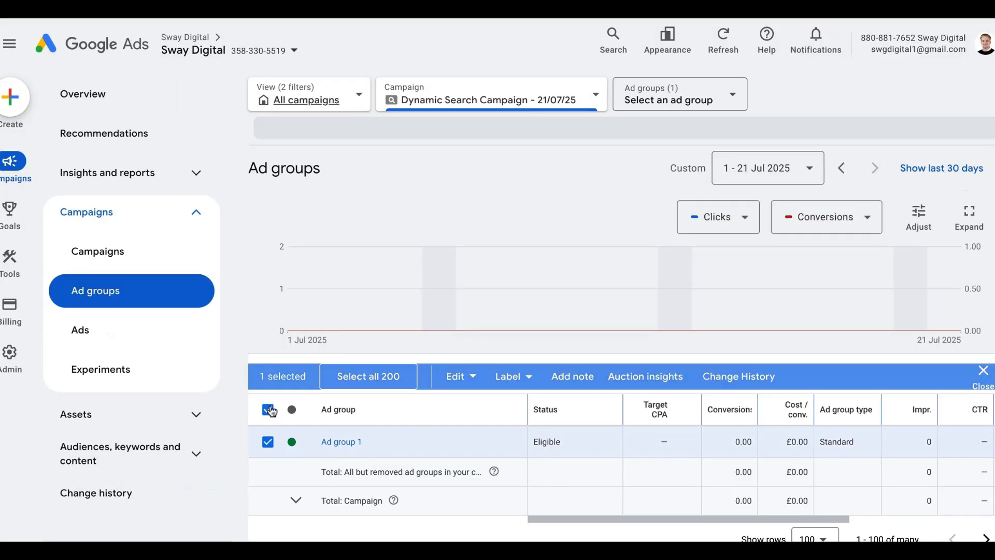
# Remove the selected Ad group 1 from the campaign.
pyautogui.click(473, 384)
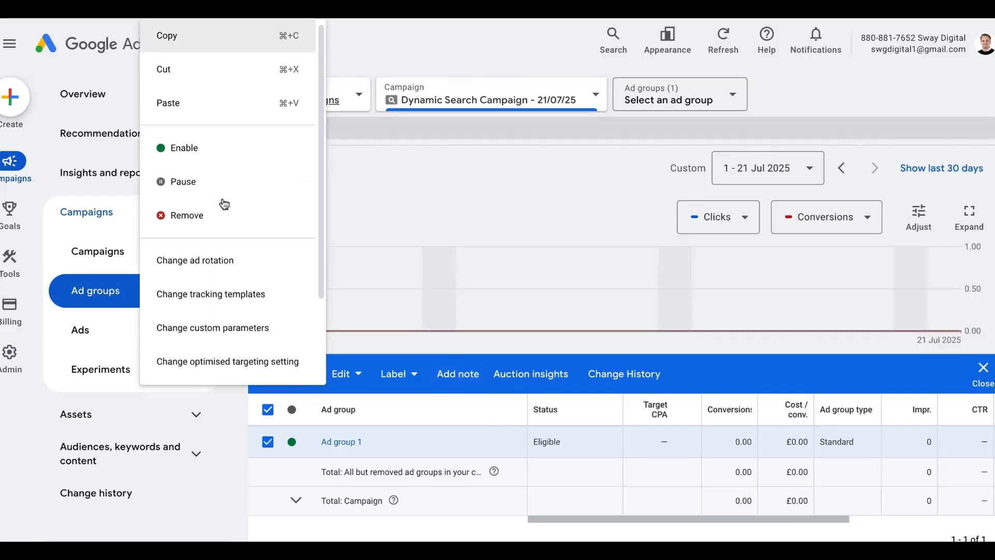
pyautogui.click(197, 217)
pyautogui.click(635, 316)
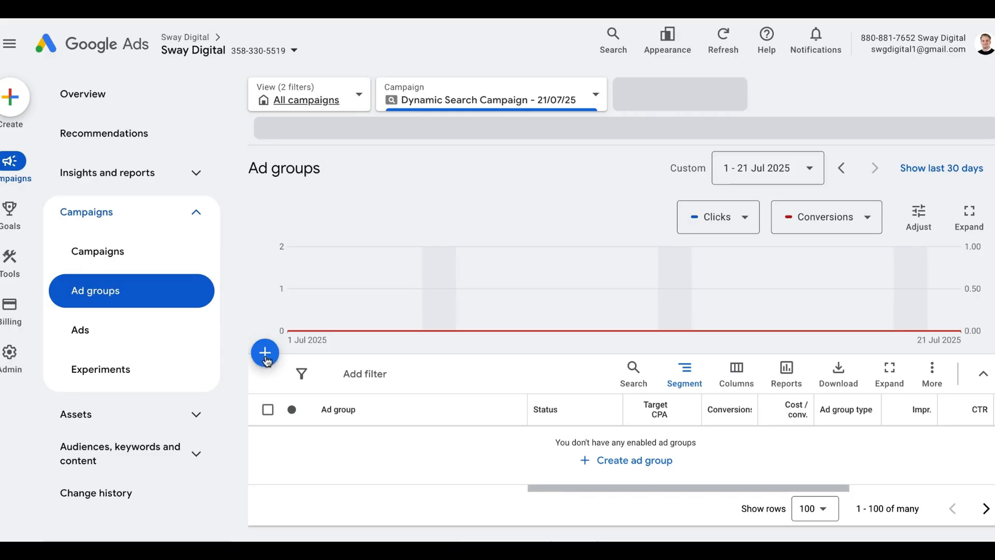
# Start a new ad group and change its ad group type to Dynamic.
pyautogui.click(264, 352)
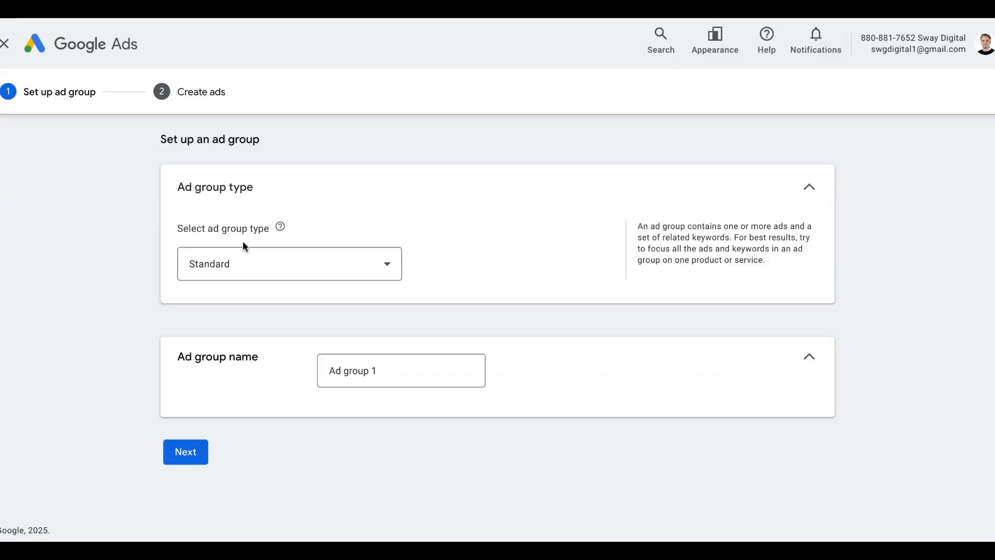
pyautogui.click(277, 267)
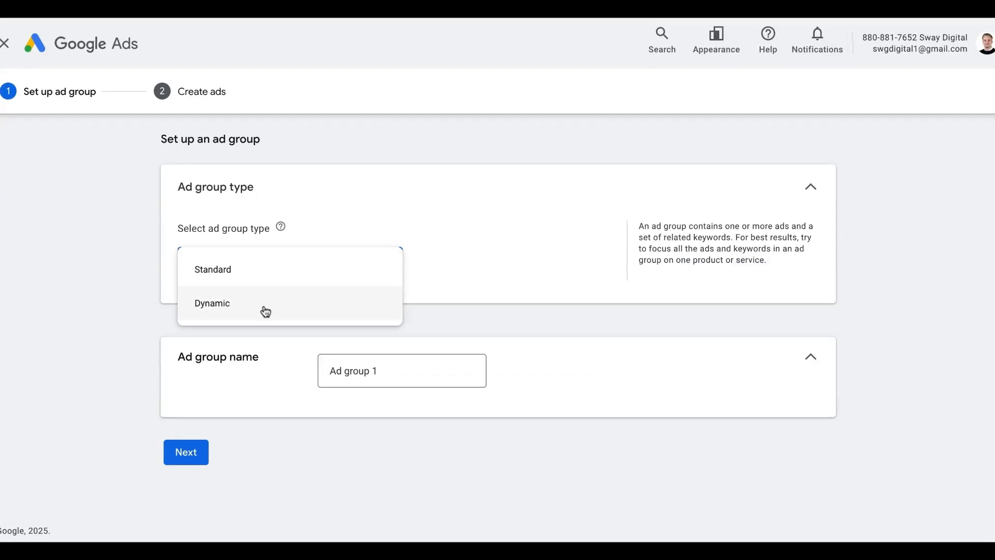
pyautogui.click(269, 310)
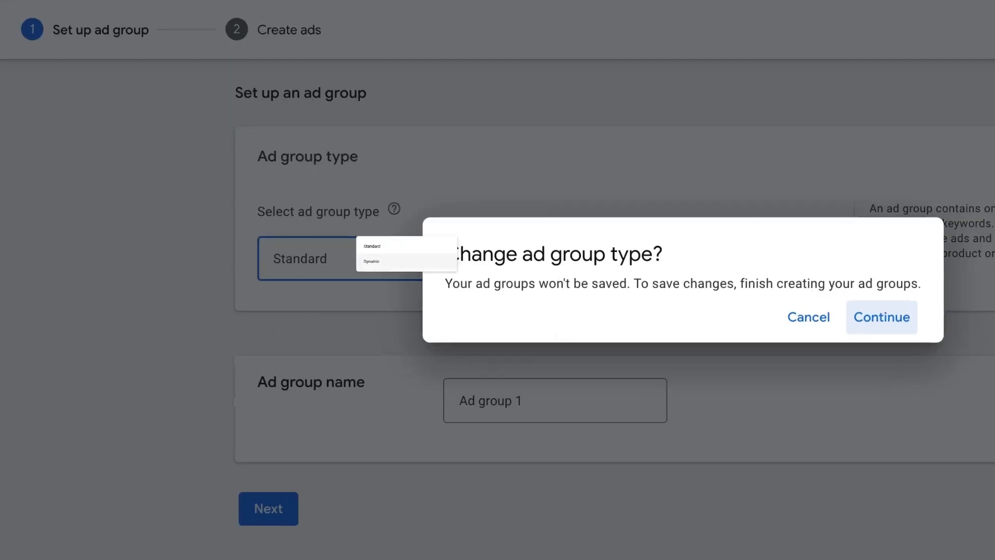
pyautogui.click(950, 324)
pyautogui.scroll(-6, 851, 373)
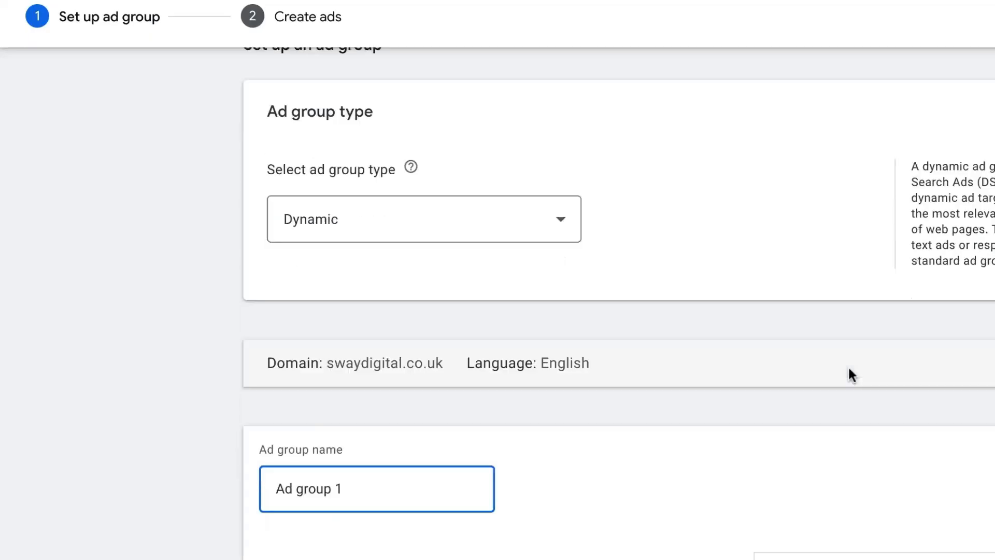
pyautogui.scroll(4, 848, 367)
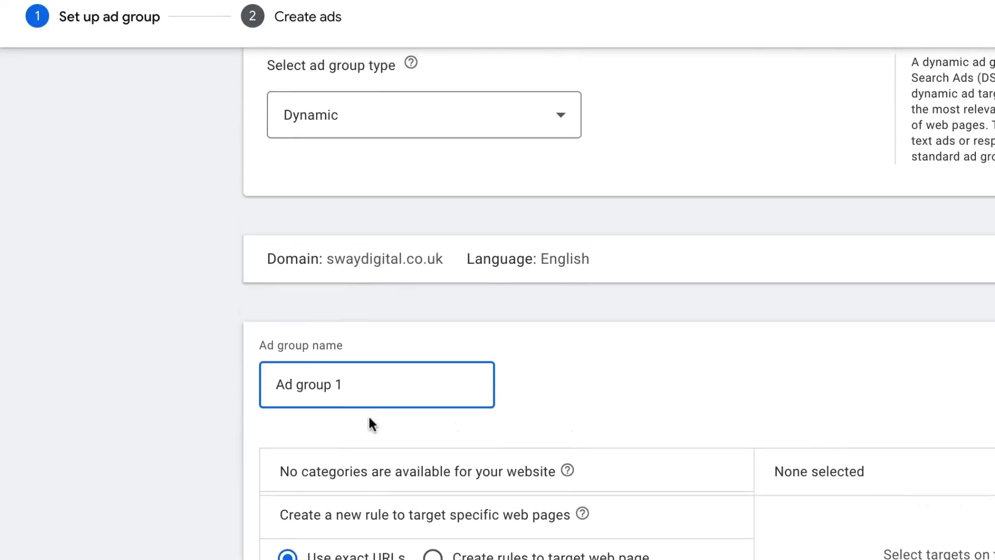
# Name the new ad group "Dynamic Ad - 21/07/25".
pyautogui.tripleClick(371, 394)
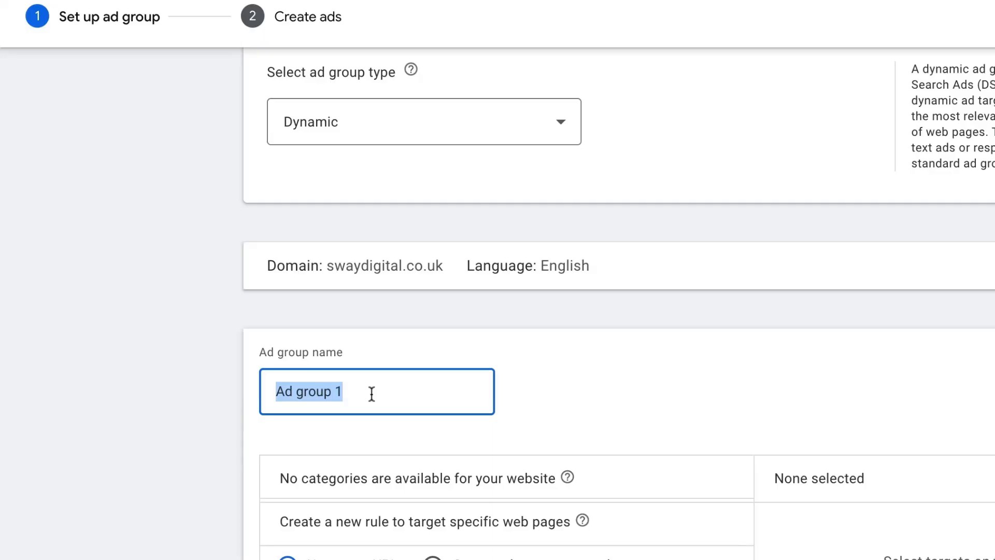
pyautogui.write('S')
pyautogui.press('BackSpace')
pyautogui.write('Dy')
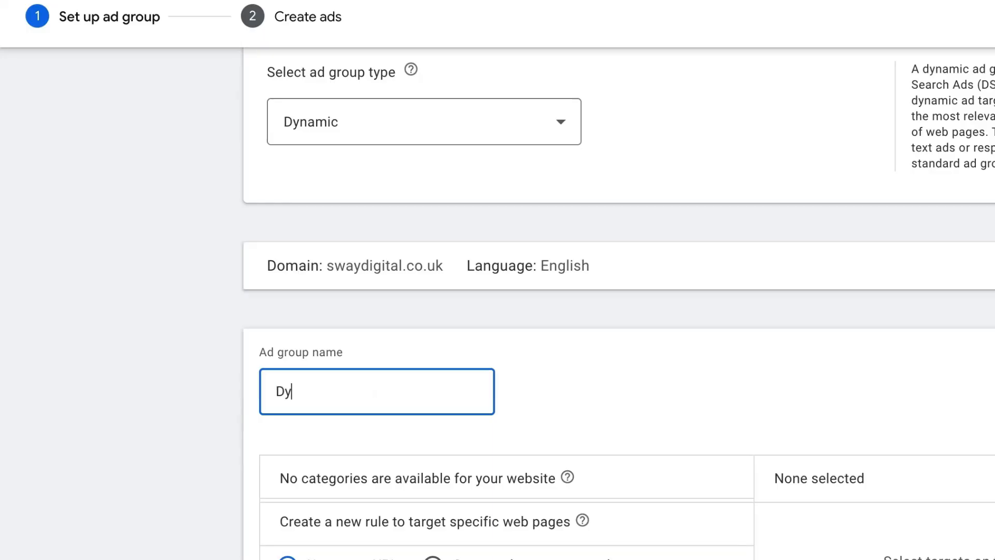
pyautogui.write('nanic A')
pyautogui.press('BackSpace')
pyautogui.press('BackSpace')
pyautogui.press('BackSpace')
pyautogui.press('BackSpace')
pyautogui.press('BackSpace')
pyautogui.write('n')
pyautogui.press('BackSpace')
pyautogui.write('mic Ad - 21/07/25')
pyautogui.scroll(-5, 495, 396)
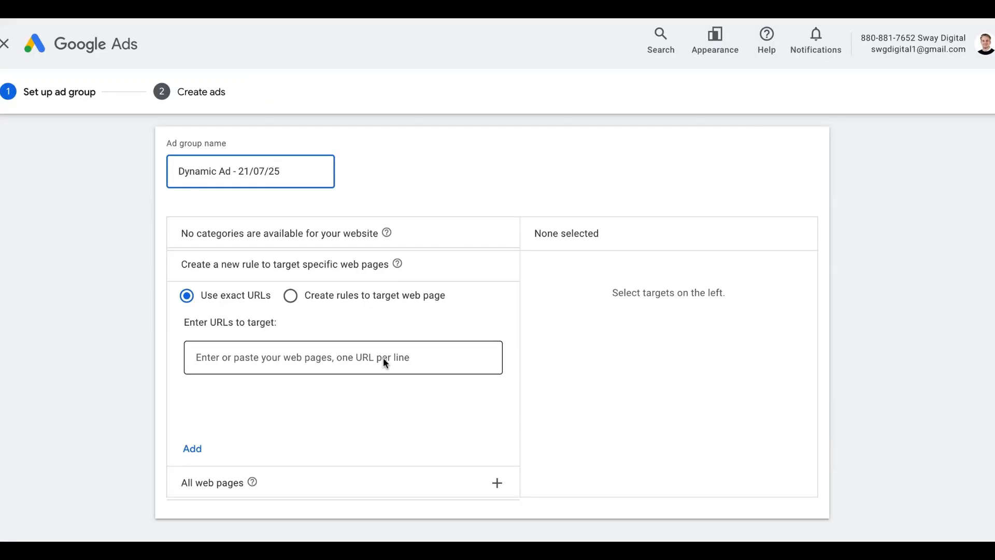
pyautogui.click(258, 305)
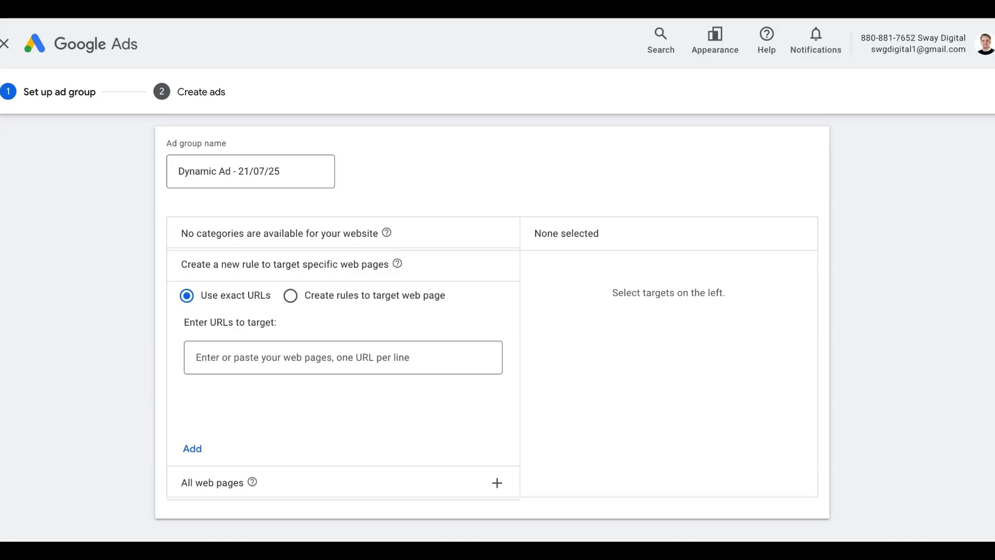
pyautogui.click(238, 356)
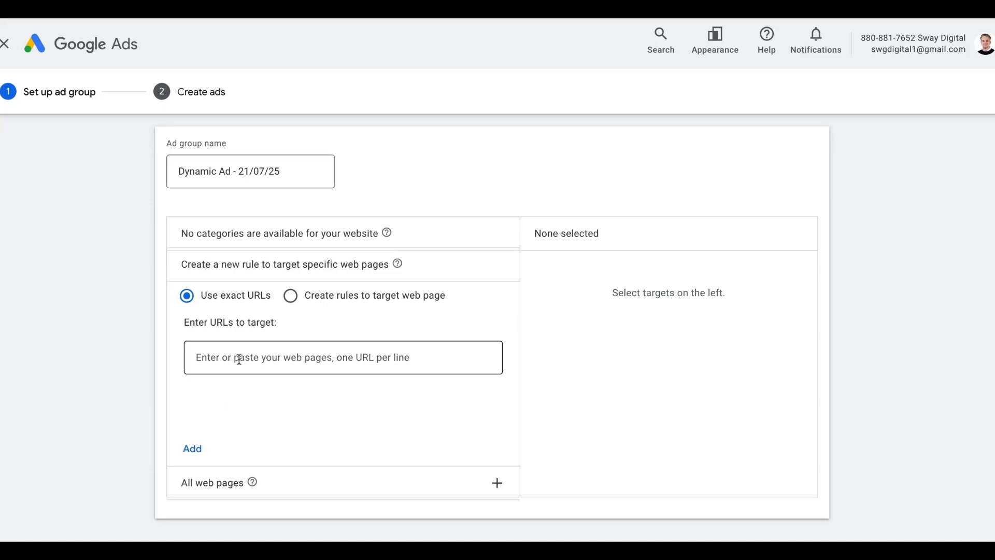
pyautogui.write('https://swaydigital.co.uk/seo/')
pyautogui.click(171, 449)
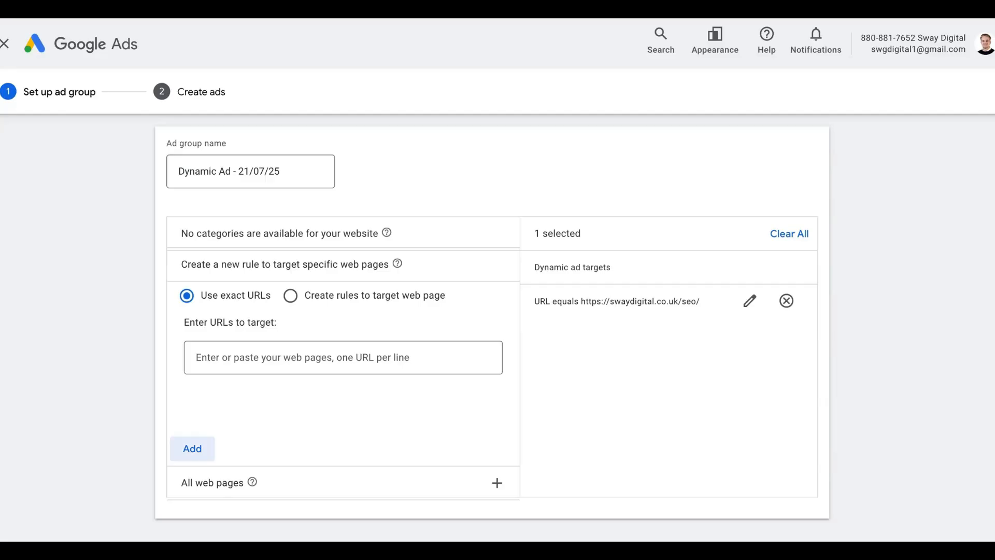
pyautogui.click(286, 357)
pyautogui.write('https://swaydigital.co.uk/ppc/')
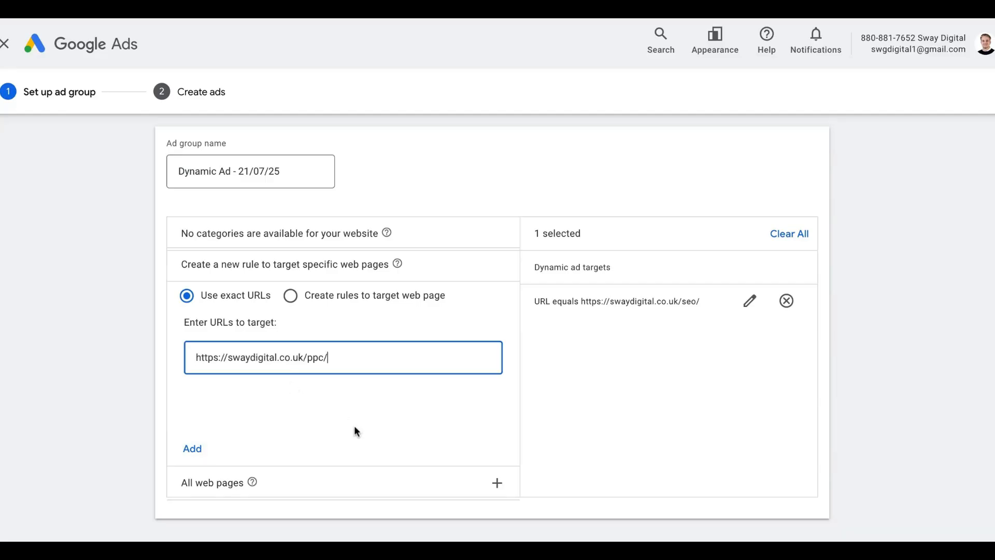
pyautogui.click(193, 449)
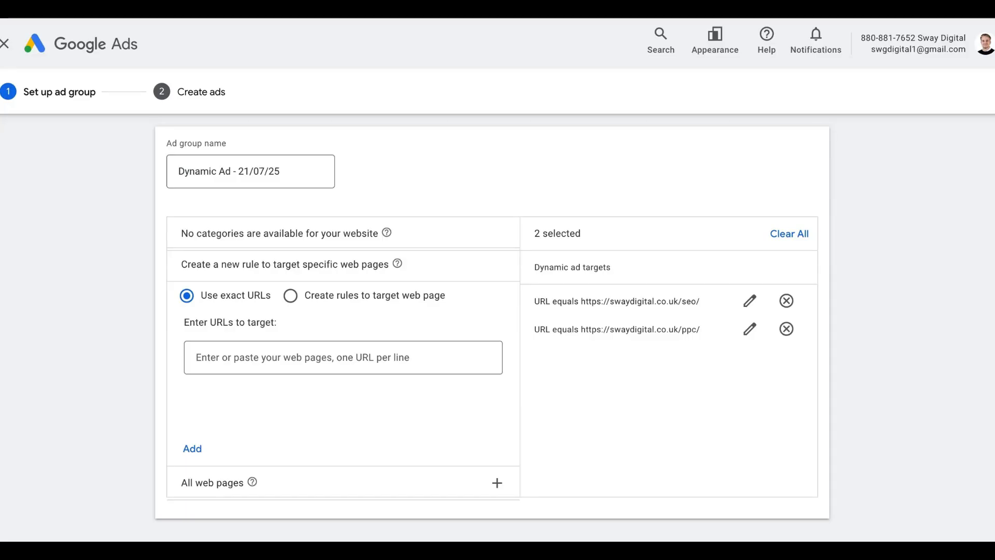
pyautogui.scroll(-2, 342, 402)
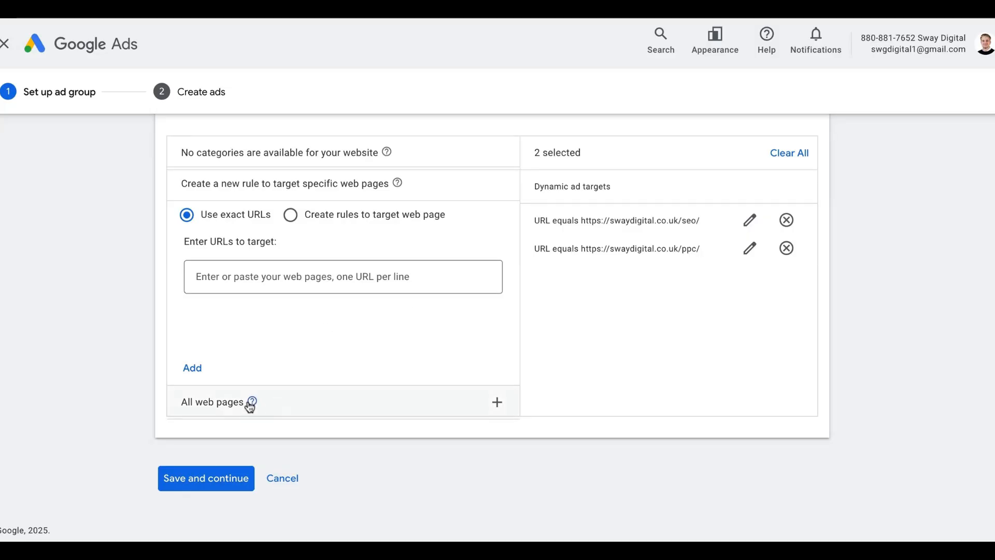
pyautogui.click(203, 478)
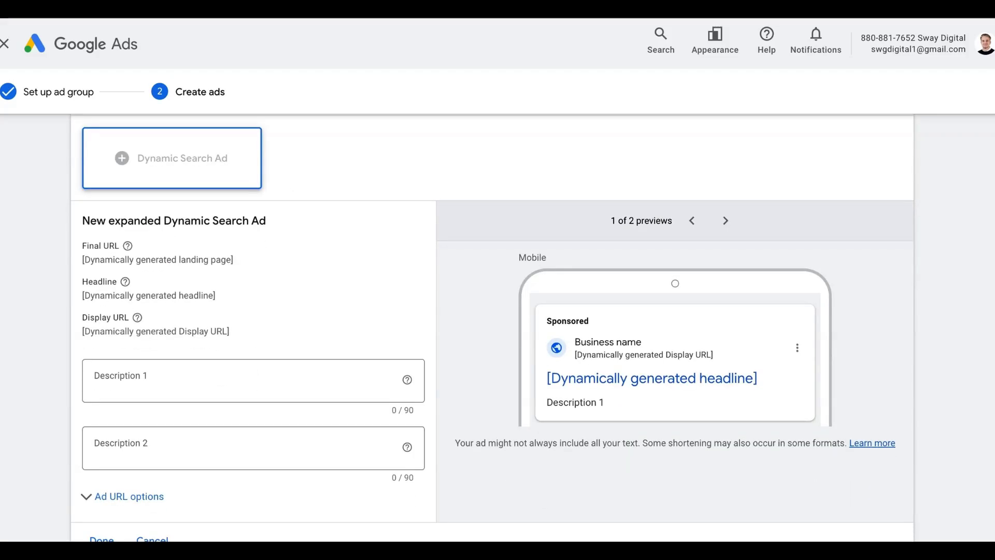
# Set Description 1 to "We are an experienced search marketing agency in Manchester, specialising in SEO and PPC.", cutting the surplus text for reuse.
pyautogui.click(189, 392)
pyautogui.write('https://swaydigital.co.uk/ppc/')
pyautogui.tripleClick(187, 375)
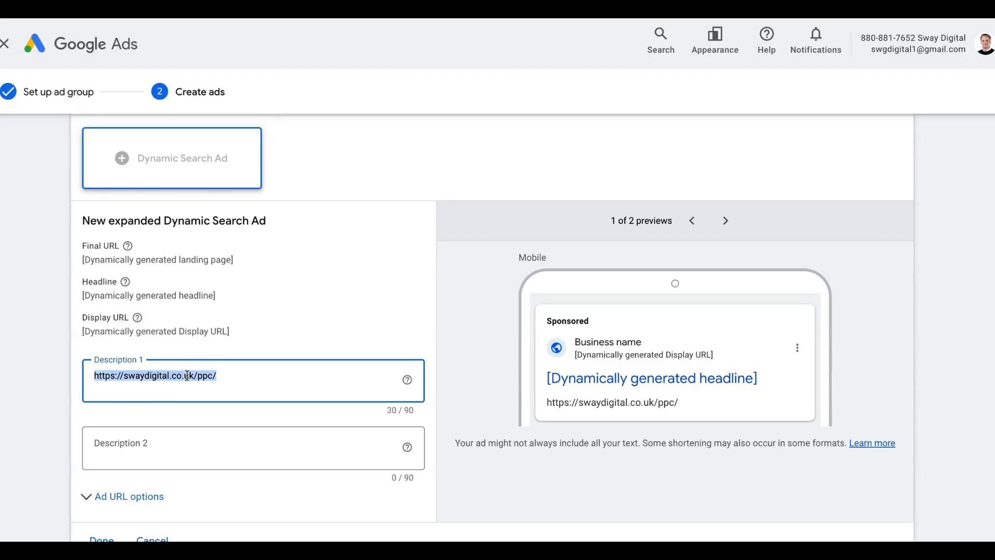
pyautogui.write('experienced search marketing agency in Manchester, specialising in SEO and PPC, Sway Digital offer a personalised approach to solve your unique challenges.')
pyautogui.press('Home')
pyautogui.write('We are an')
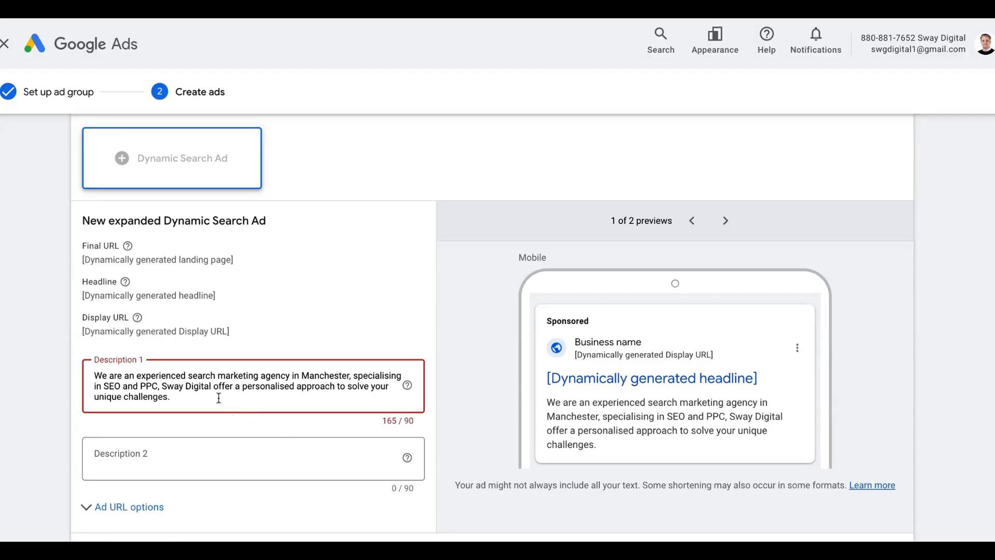
pyautogui.moveTo(171, 397); pyautogui.dragTo(157, 390)
pyautogui.hotkey('ctrl', 'x')
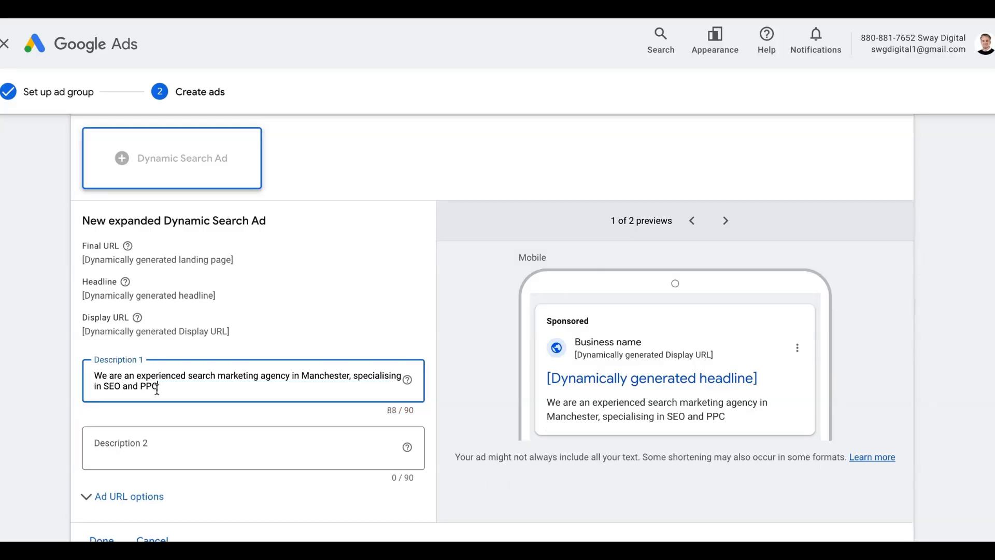
pyautogui.write('.')
# Paste the cut text into Description 2 so it reads "Sway Digital offer a personalised approach to solve your unique challenges.".
pyautogui.click(156, 453)
pyautogui.hotkey('ctrl', 'v')
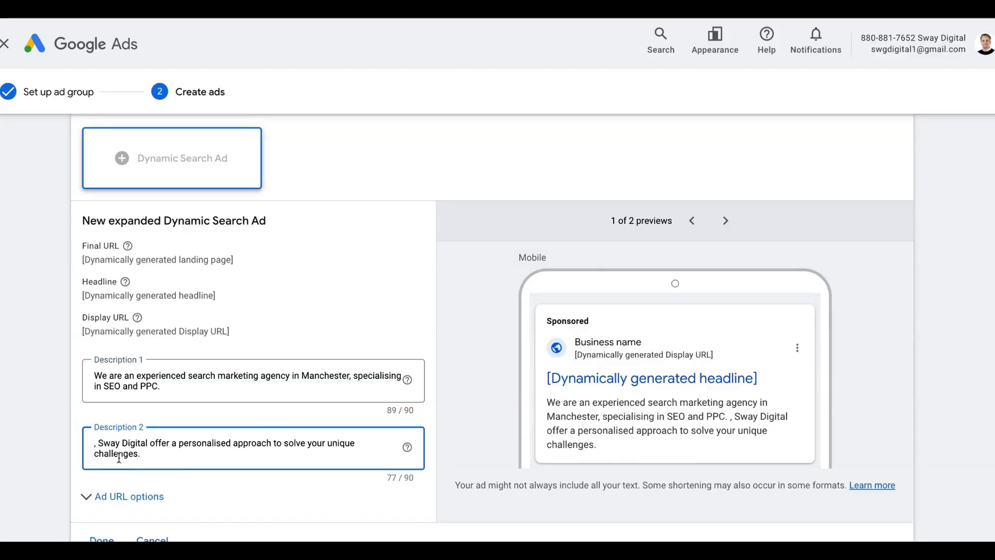
pyautogui.press('BackSpace')
pyautogui.press('BackSpace')
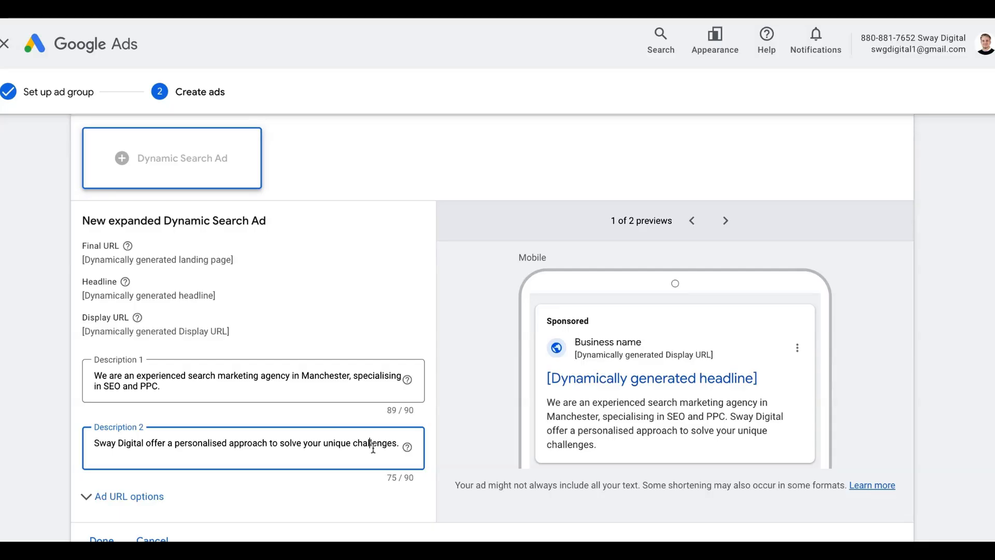
# Replace the word "unique" in Description 2 with "digital marketing".
pyautogui.press('Left')
pyautogui.press('Left')
pyautogui.press('Left')
pyautogui.press('Left')
pyautogui.press('Left')
pyautogui.press('BackSpace')
pyautogui.press('BackSpace')
pyautogui.press('BackSpace')
pyautogui.press('BackSpace')
pyautogui.press('BackSpace')
pyautogui.press('BackSpace')
pyautogui.write('digi')
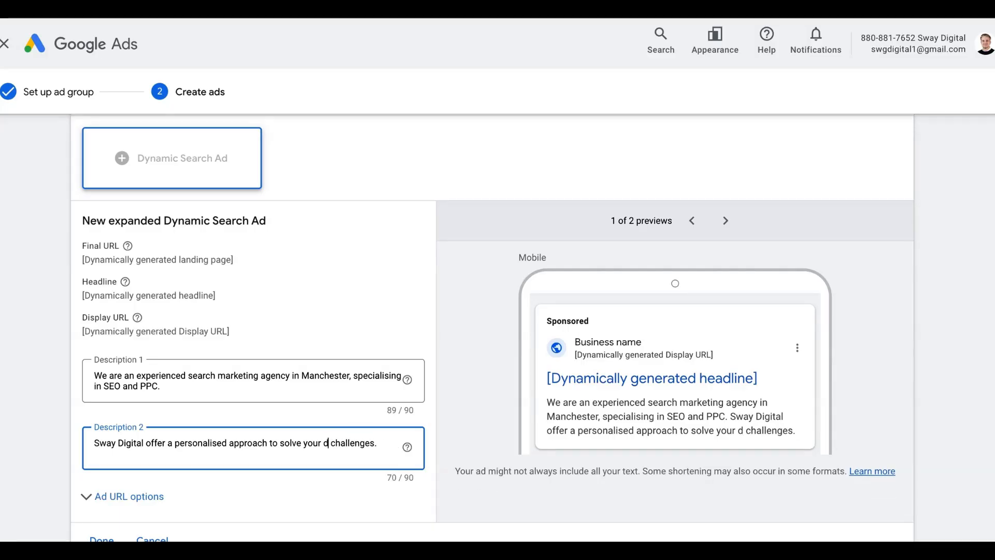
pyautogui.press('BackSpace')
pyautogui.write('ita')
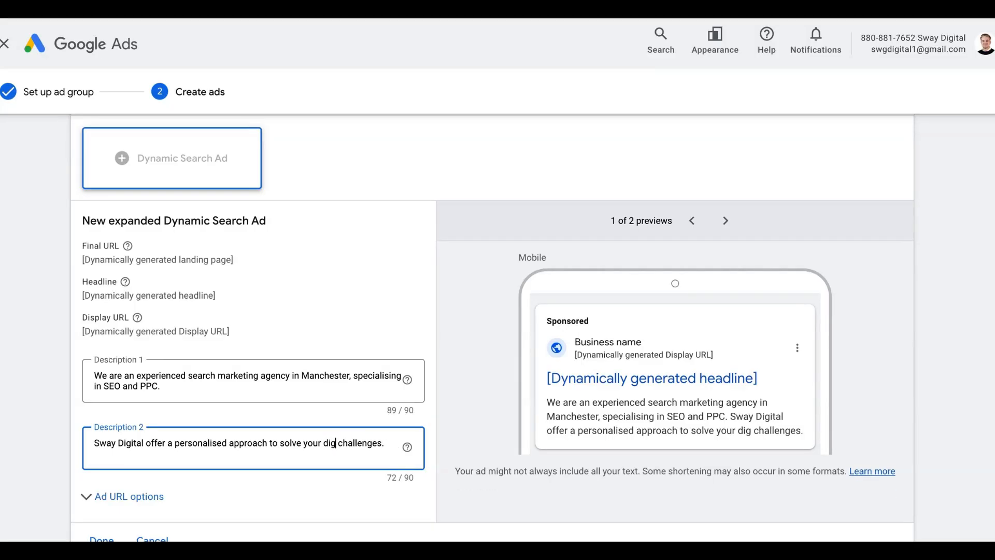
pyautogui.write('l marketing')
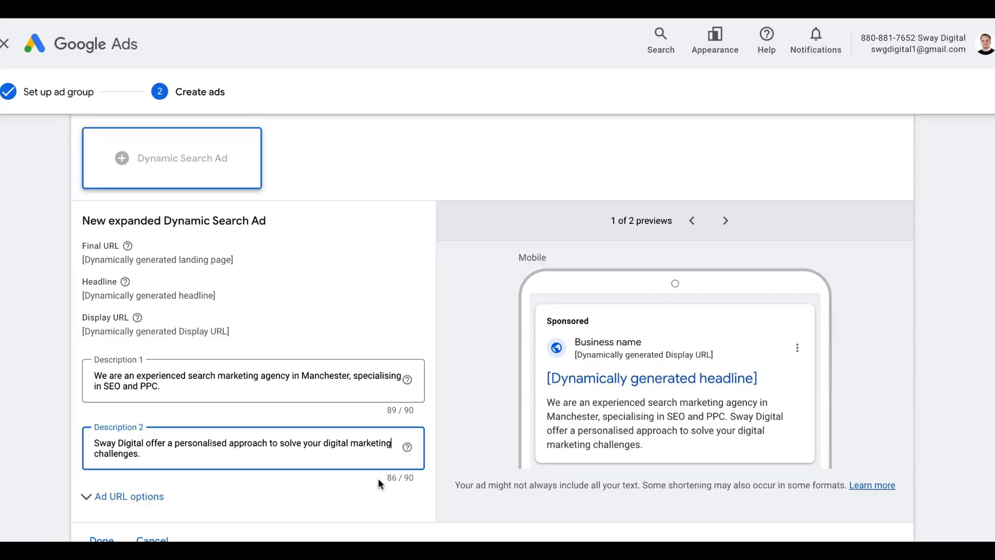
# Examine the ad's dynamically generated Final URL, Headline and Display URL fields and their help notes.
pyautogui.scroll(-1, 378, 478)
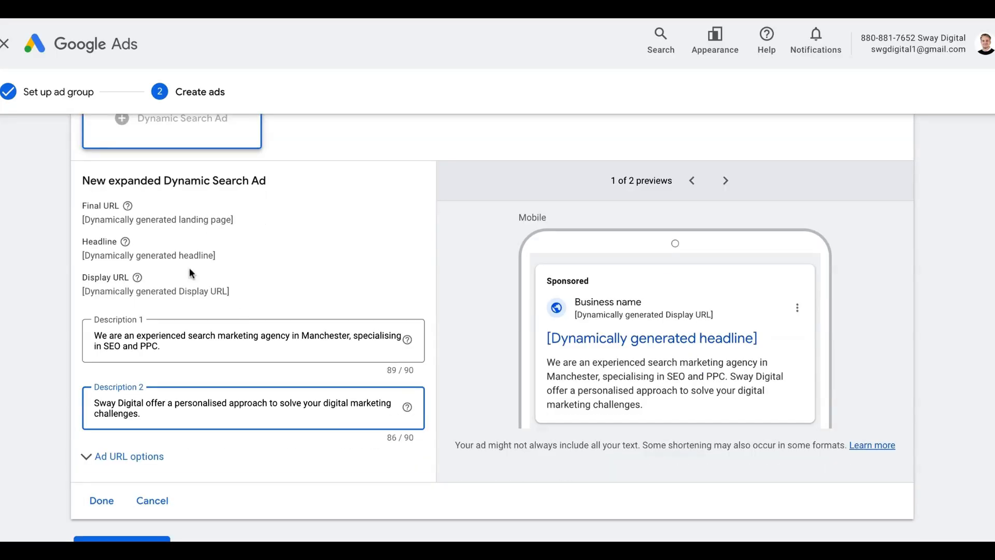
pyautogui.moveTo(83, 219); pyautogui.dragTo(229, 225)
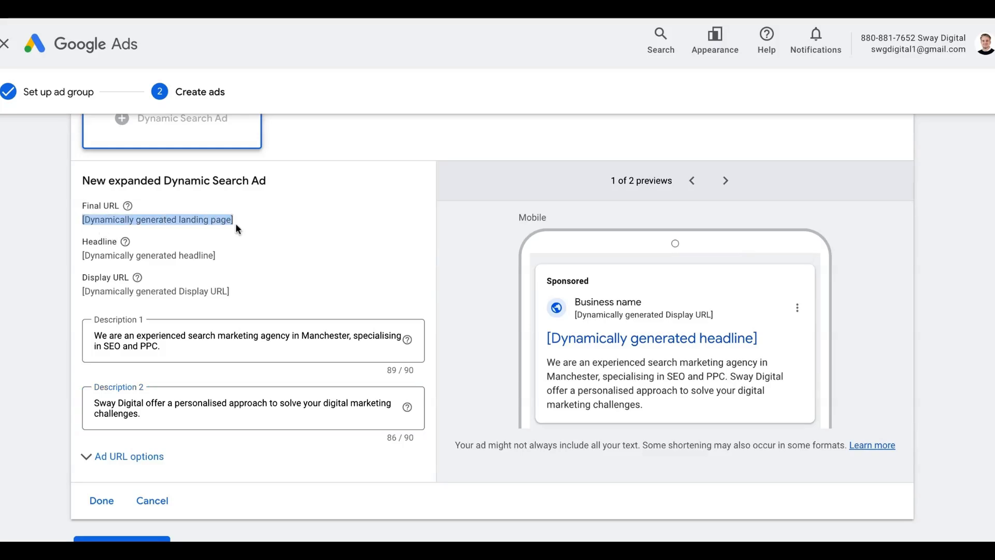
pyautogui.click(226, 236)
pyautogui.moveTo(82, 254); pyautogui.dragTo(215, 254)
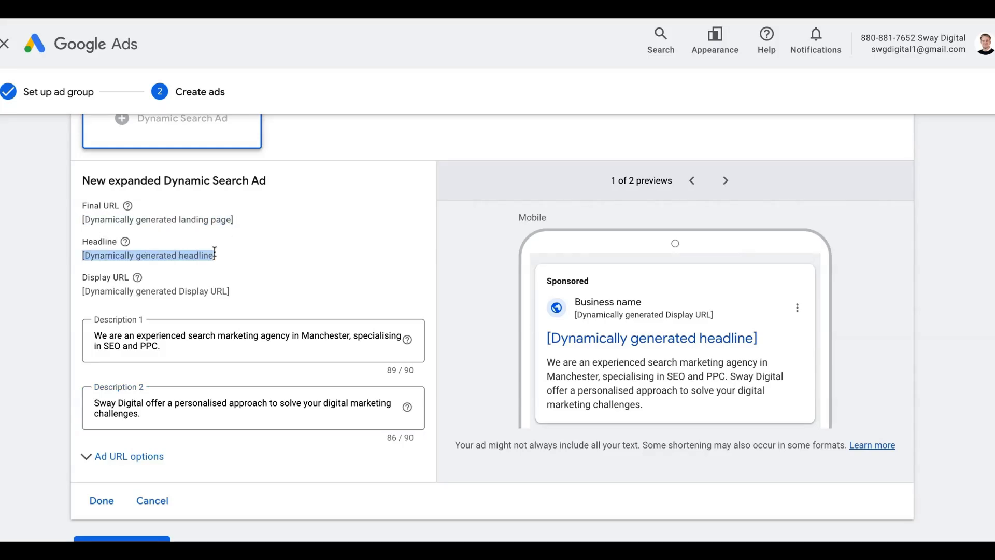
pyautogui.moveTo(86, 290); pyautogui.dragTo(238, 302)
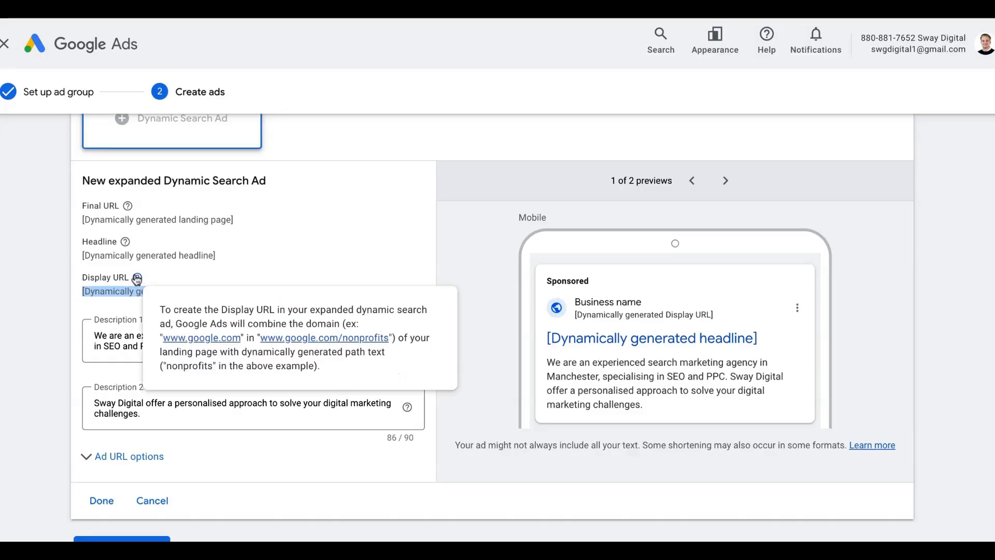
pyautogui.moveTo(129, 208)
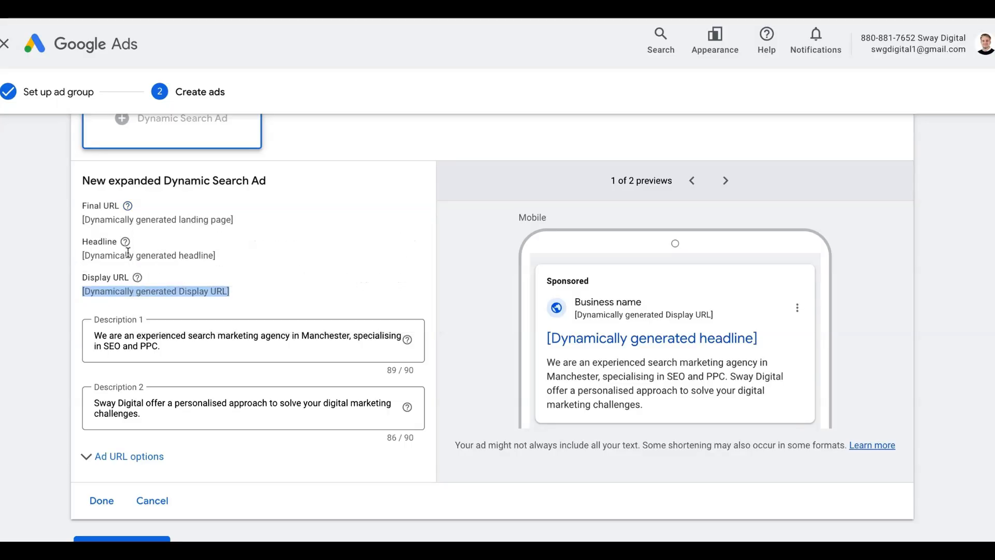
pyautogui.moveTo(126, 243)
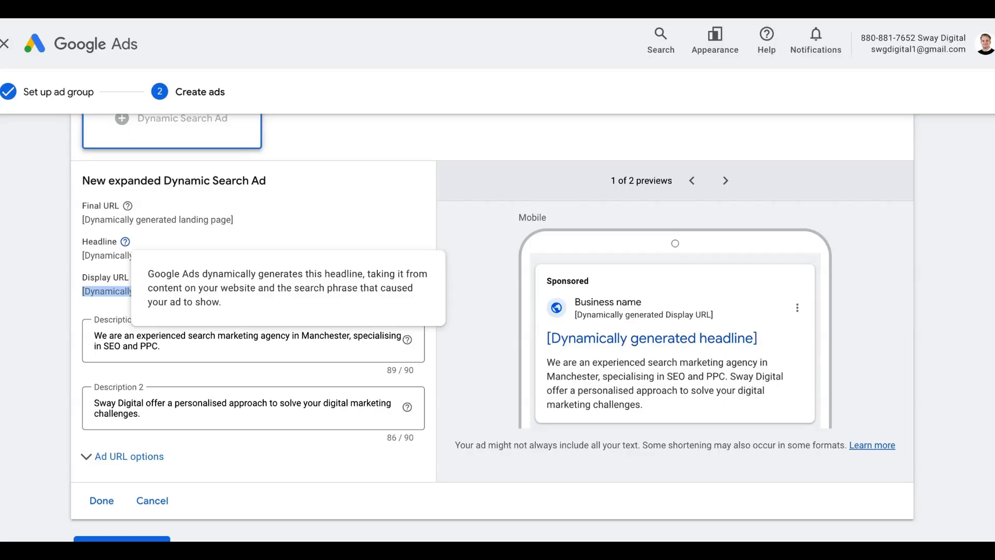
# Finish the Dynamic Search Ad and save it to the new ad group.
pyautogui.scroll(-1, 492, 326)
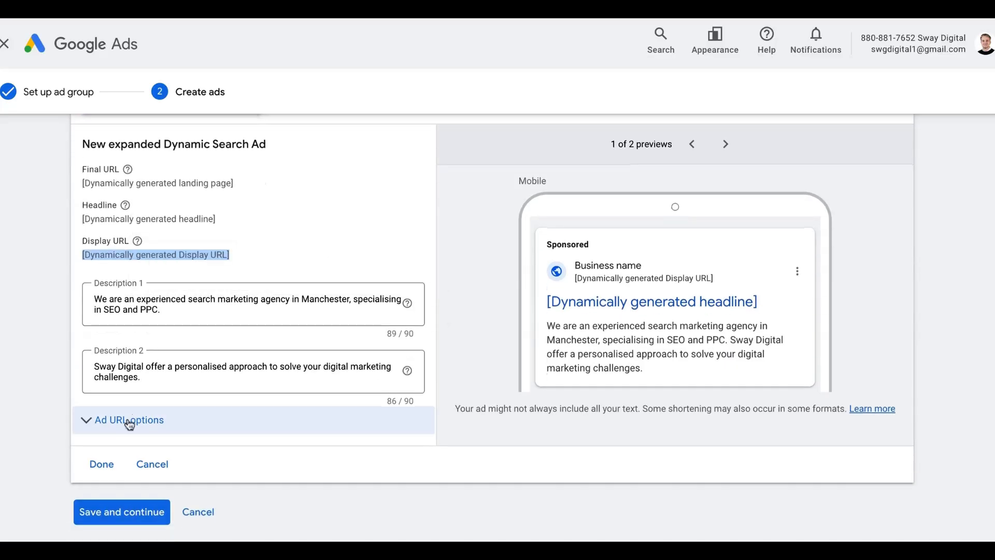
pyautogui.click(100, 464)
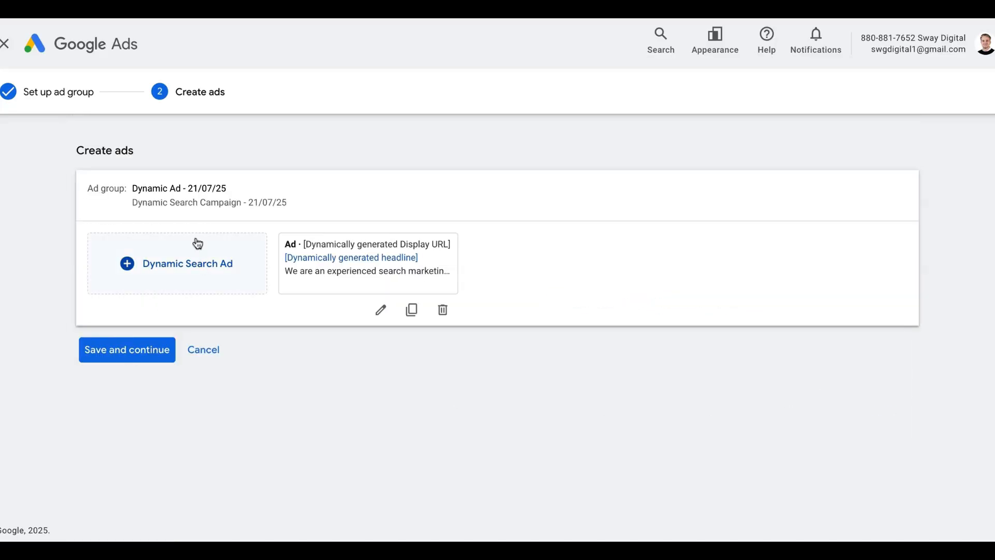
pyautogui.click(132, 361)
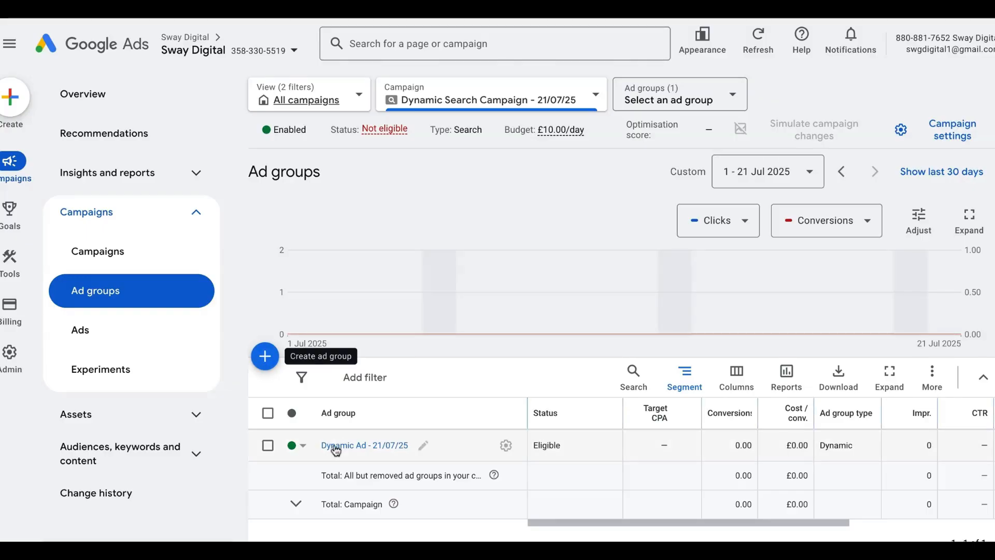
# Open the new dynamic ad group and review both its dynamic ad targets and its negative dynamic ad targets.
pyautogui.click(335, 447)
pyautogui.scroll(2, 155, 374)
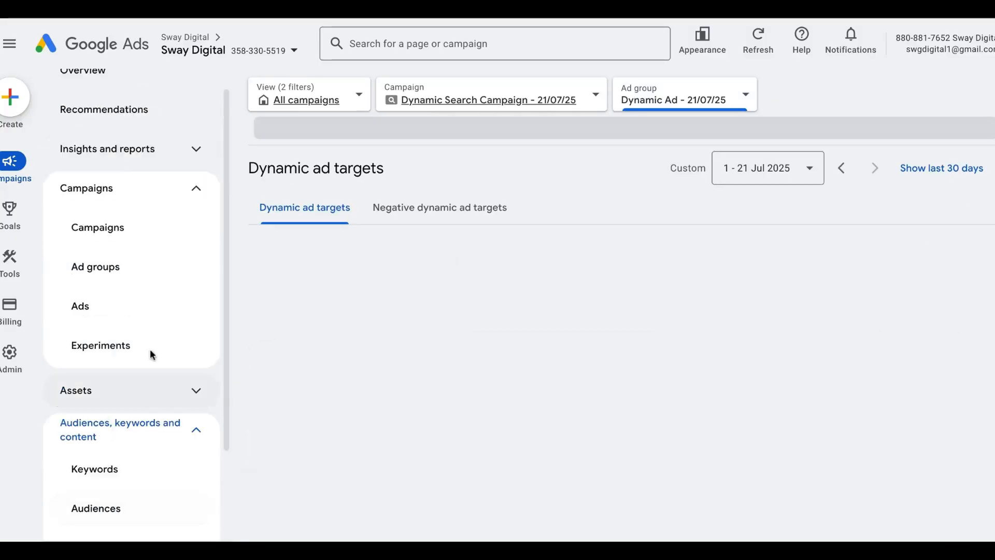
pyautogui.click(130, 298)
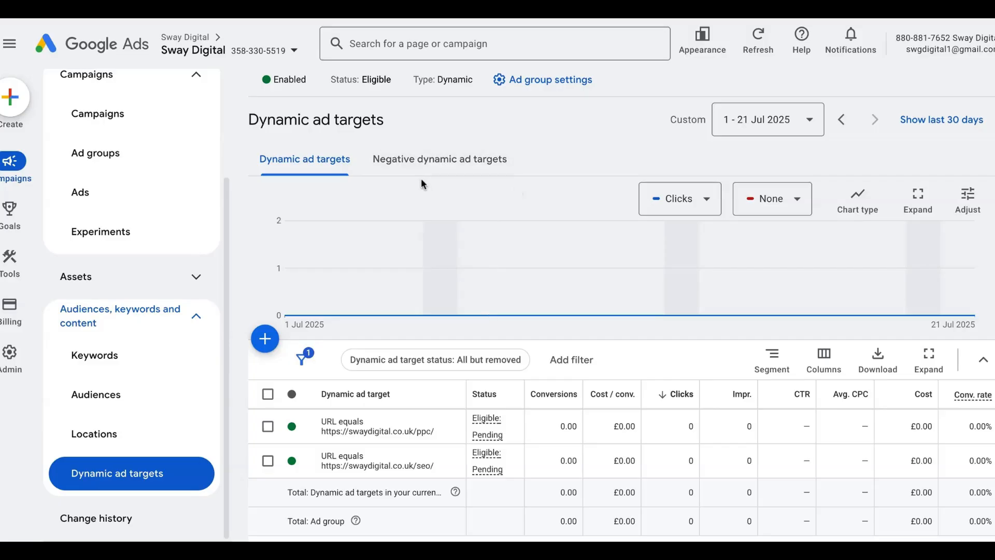
pyautogui.click(445, 163)
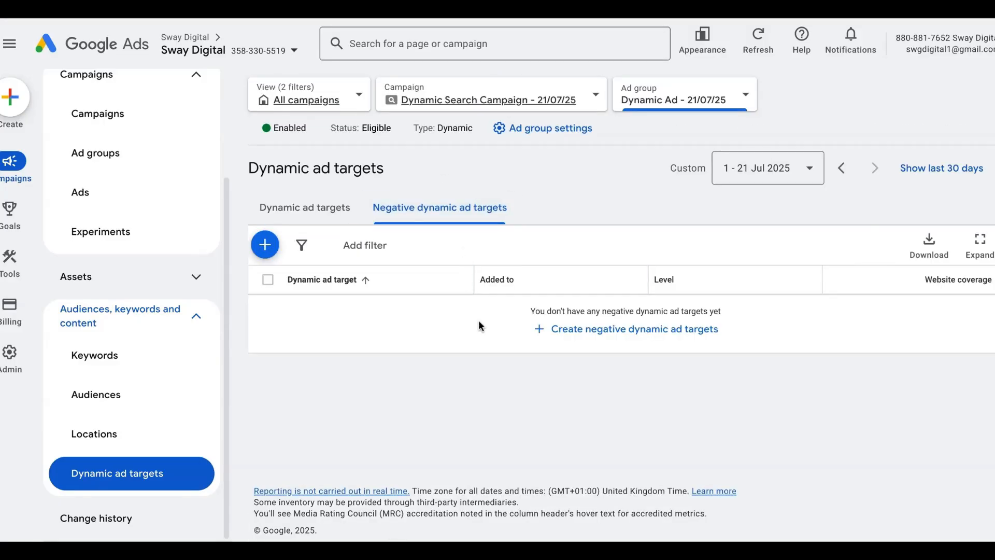
pyautogui.click(332, 210)
pyautogui.scroll(-1, 352, 456)
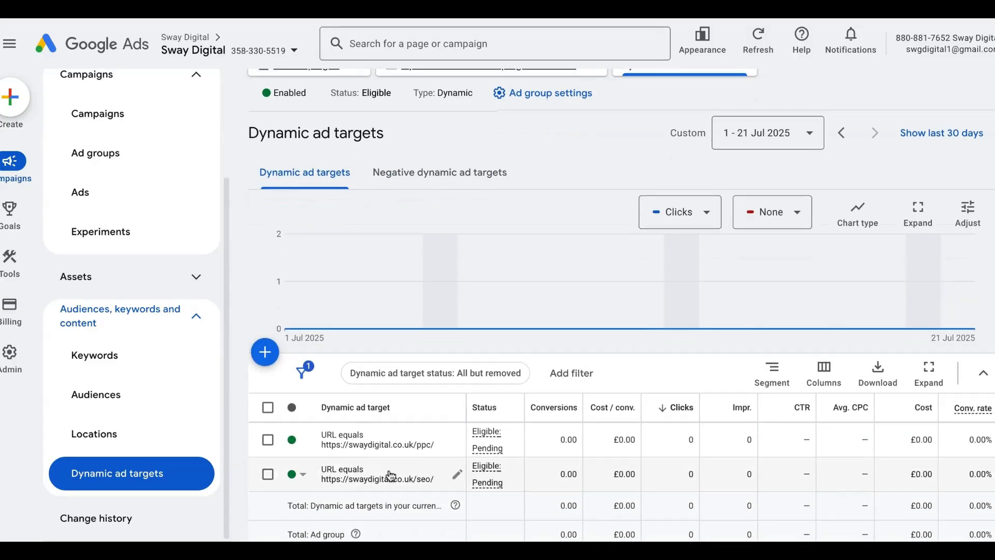
pyautogui.click(430, 188)
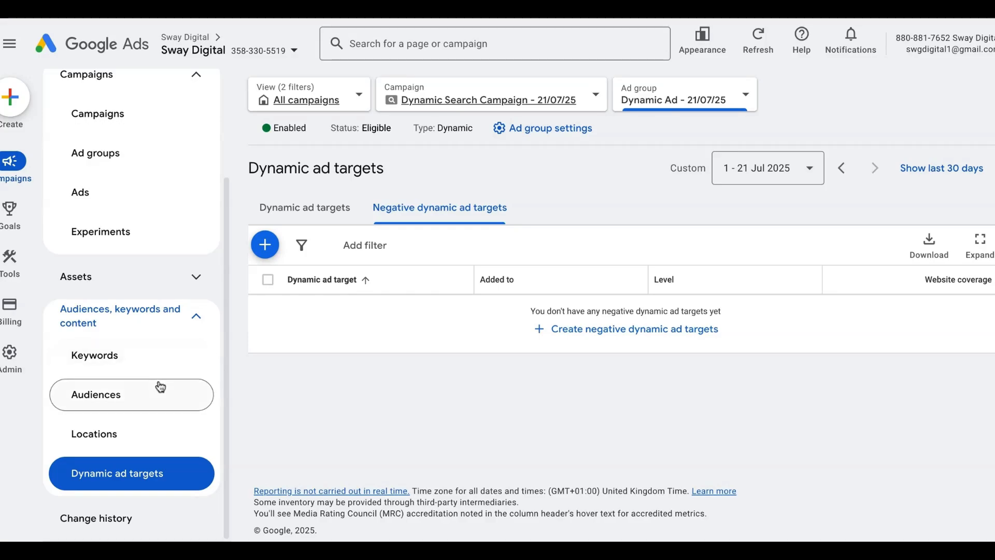
# Show the ads in the dynamic ad group and examine the Dynamic Search Ad's listing.
pyautogui.scroll(3, 161, 387)
pyautogui.click(144, 329)
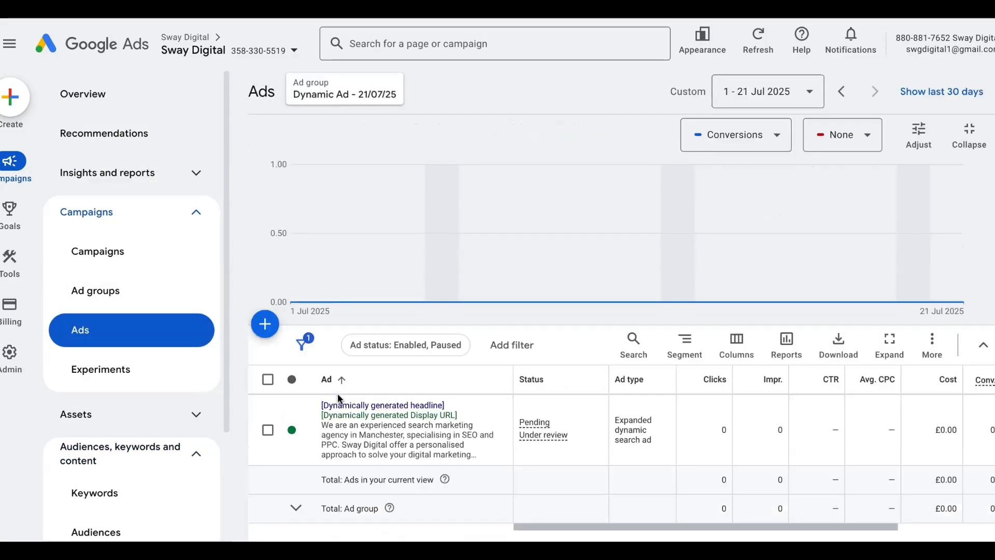
pyautogui.scroll(-2, 338, 395)
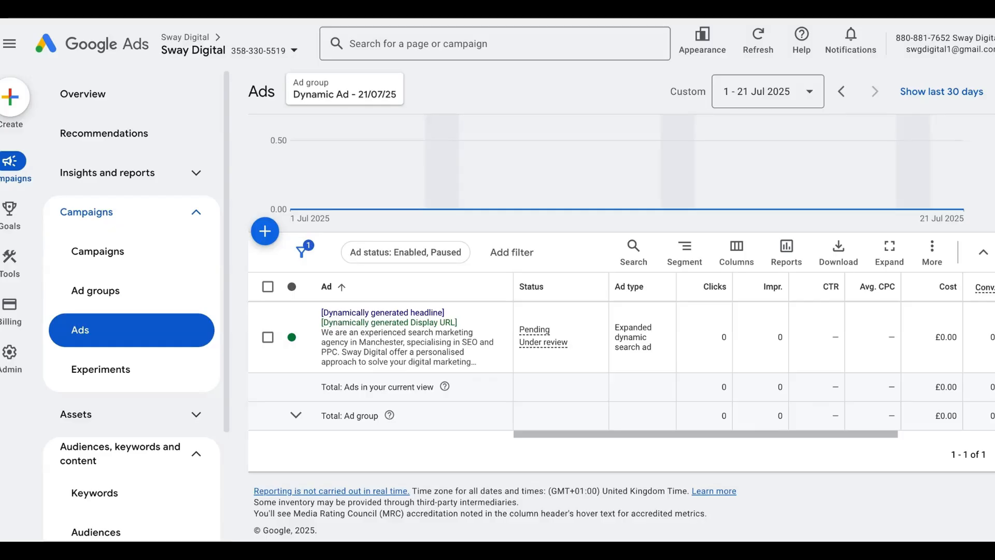
# Expand the list of available insights and reports for the dynamic ad group.
pyautogui.click(131, 173)
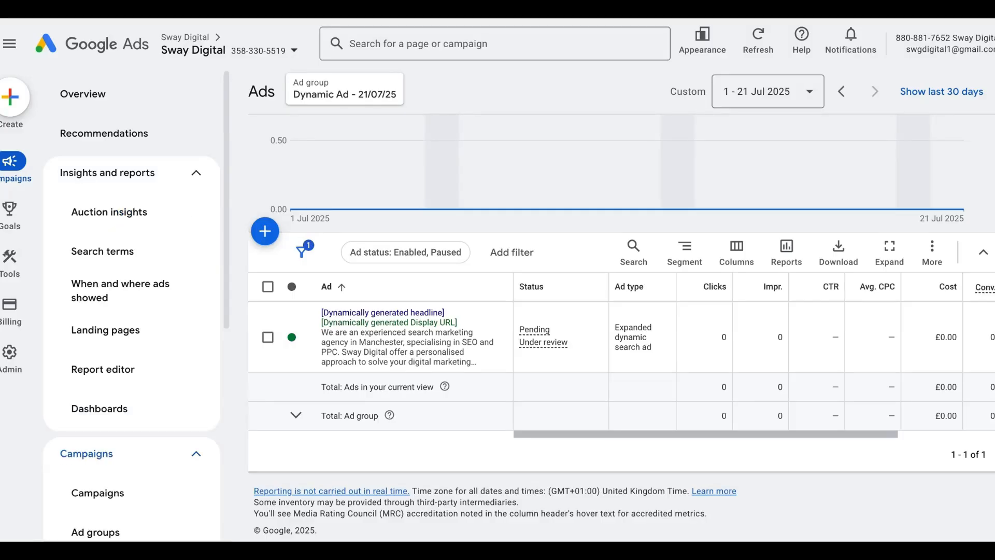